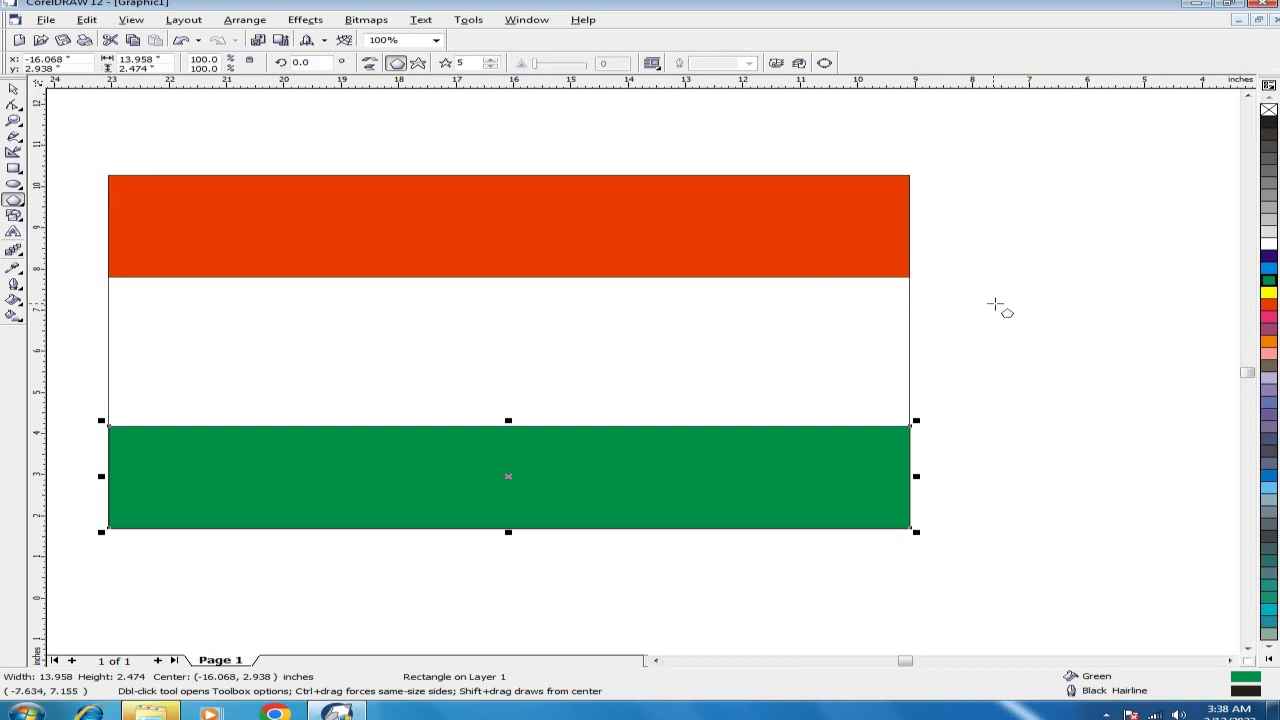
Draw a polygon about 3.6 by 3.5 inches beside the flag and set its number of sides to 25
drag(994, 275, 1203, 437)
click(491, 60)
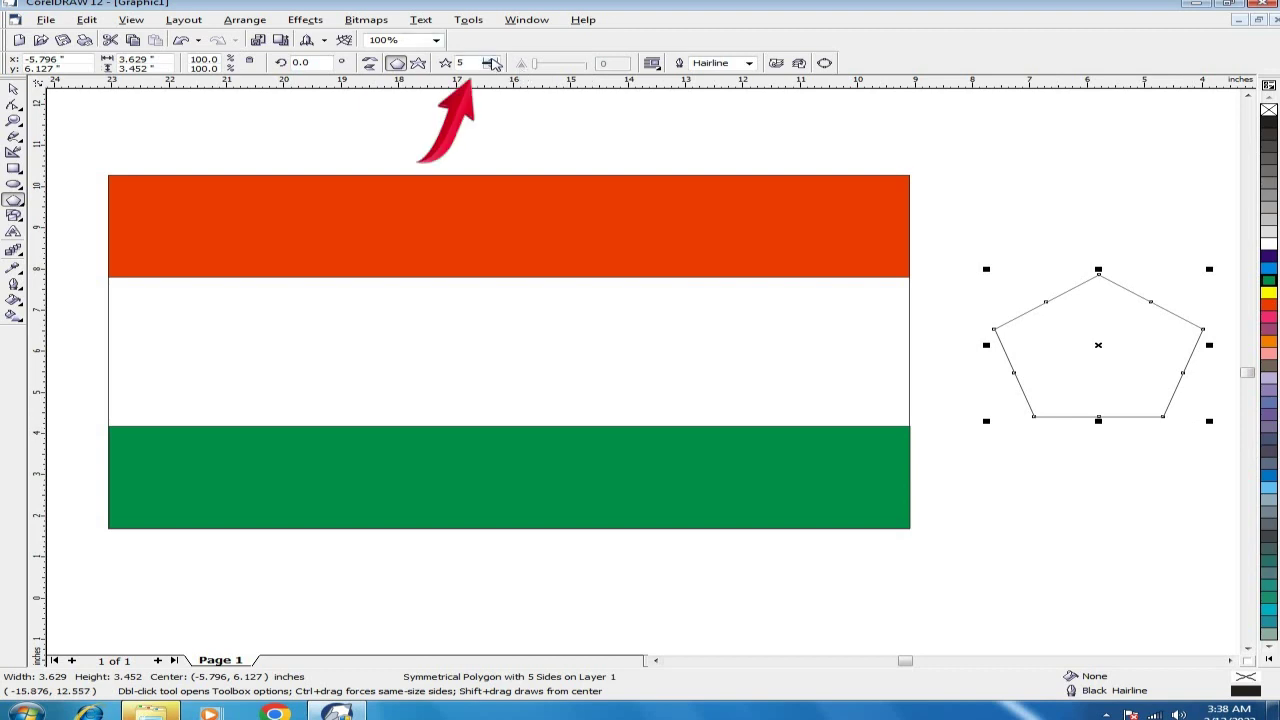
click(491, 62)
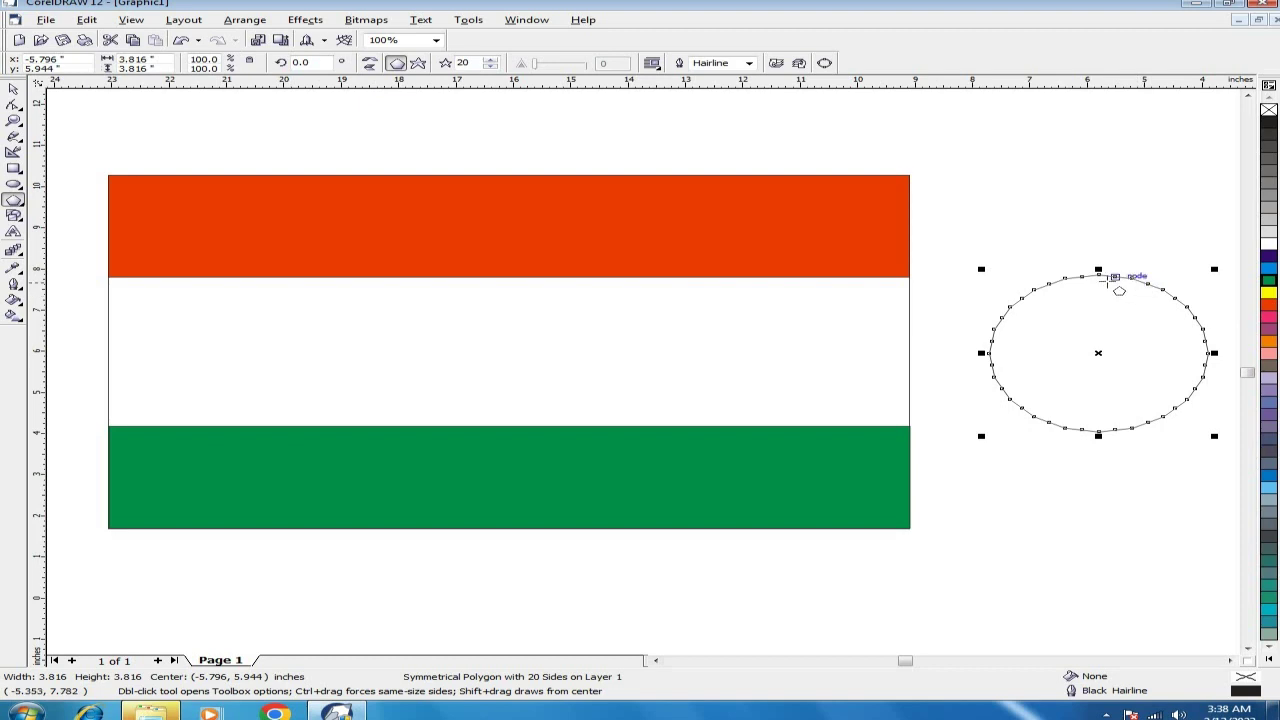
click(489, 60)
click(489, 62)
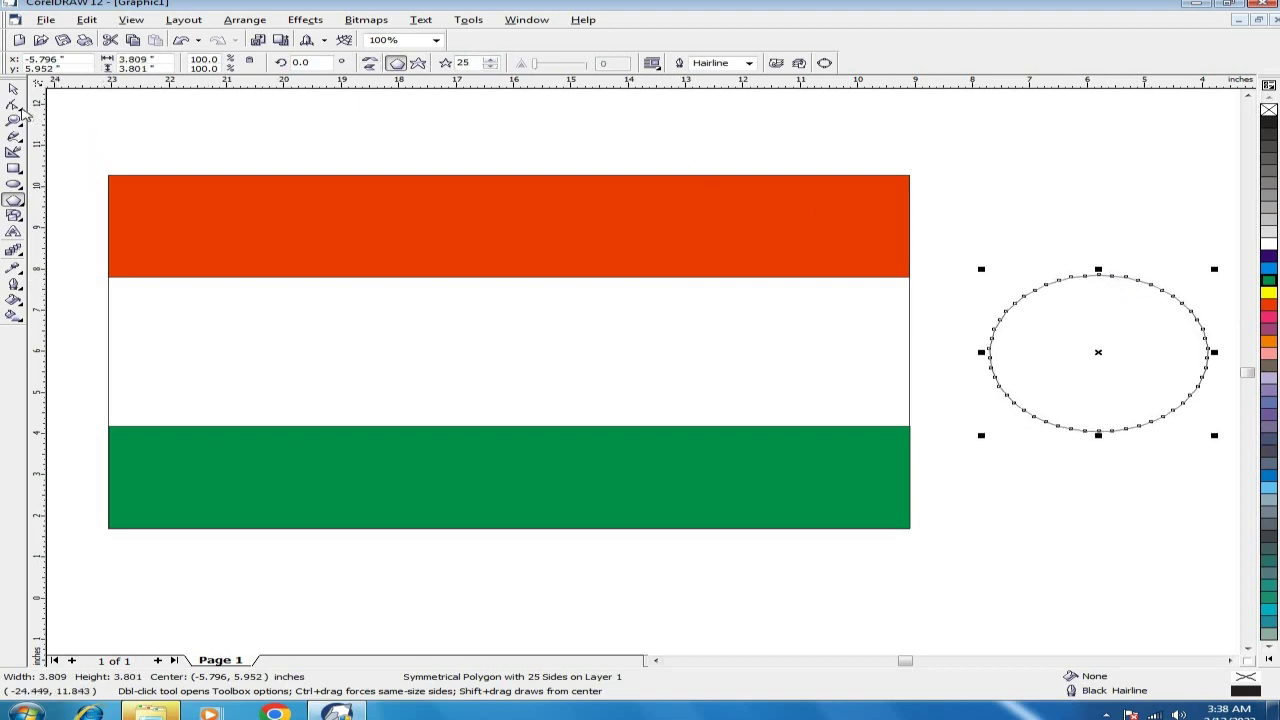
Pull the polygon's edge node in to its centre to form thin radiating spokes, and fill the shape with Blue
click(13, 104)
drag(1098, 280, 1098, 351)
click(14, 89)
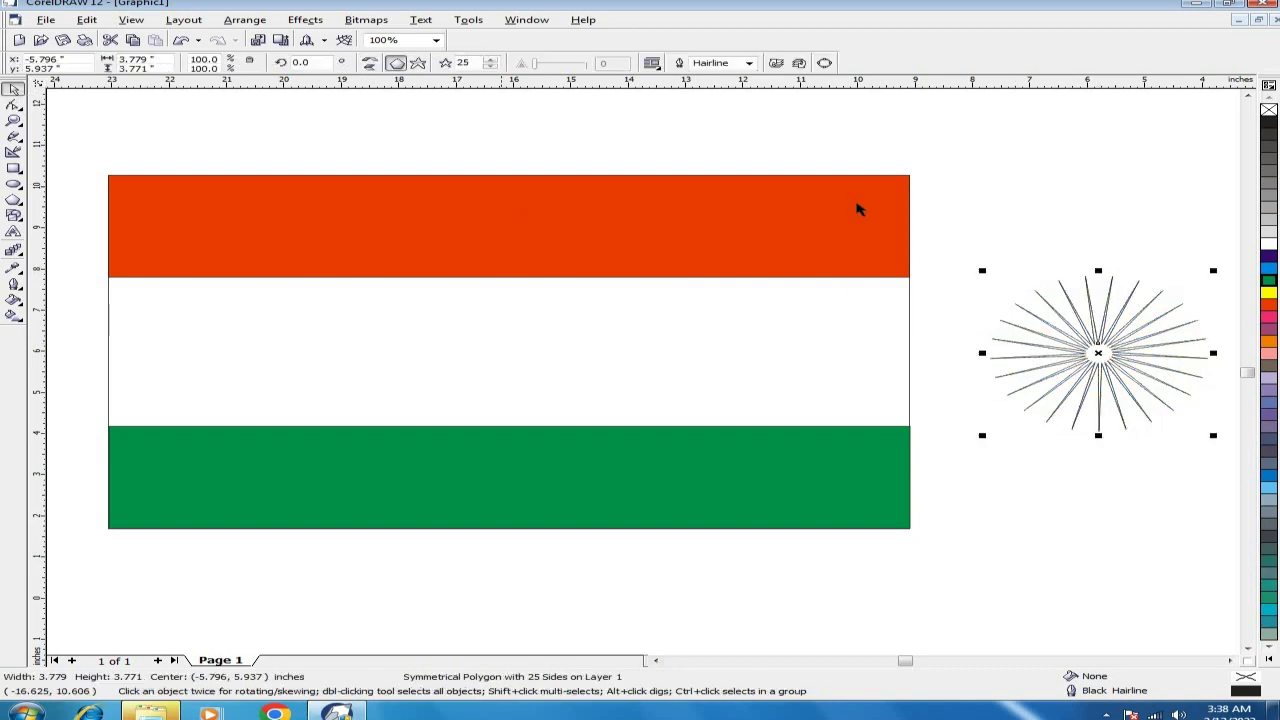
click(1268, 257)
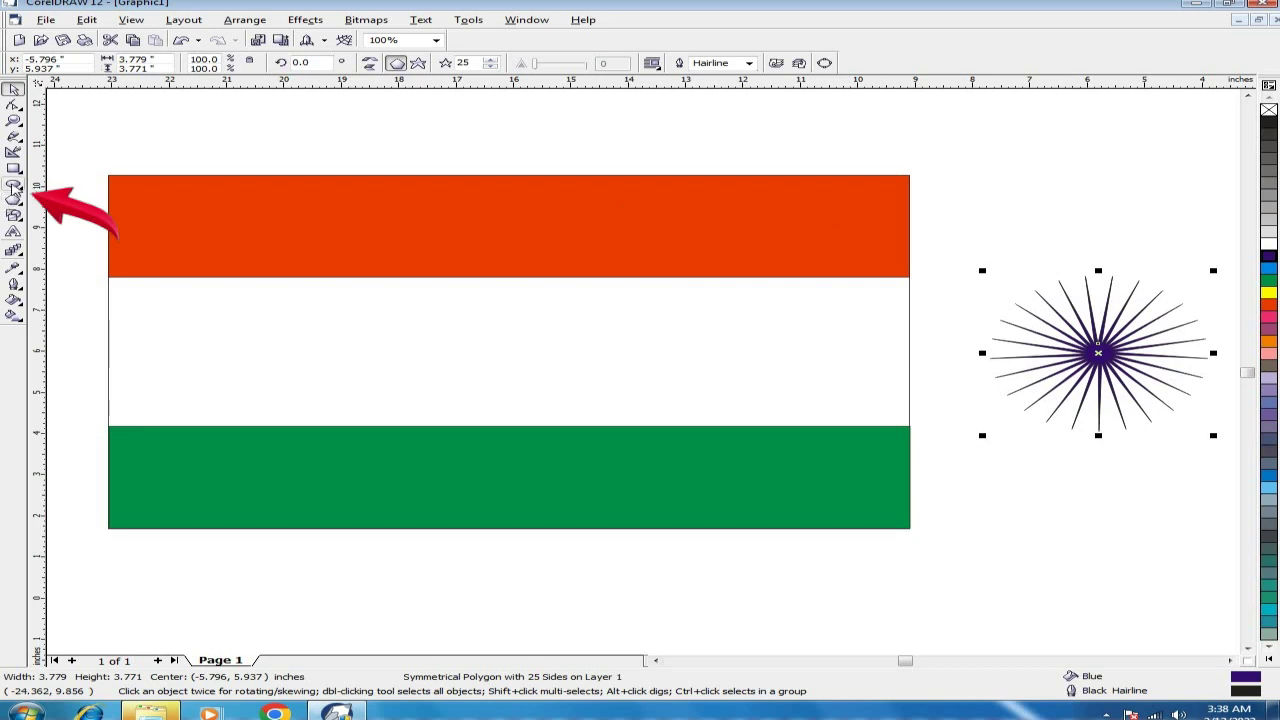
Draw a circle about 4.6 inches in diameter around the spokes and centre it on their hub
click(14, 186)
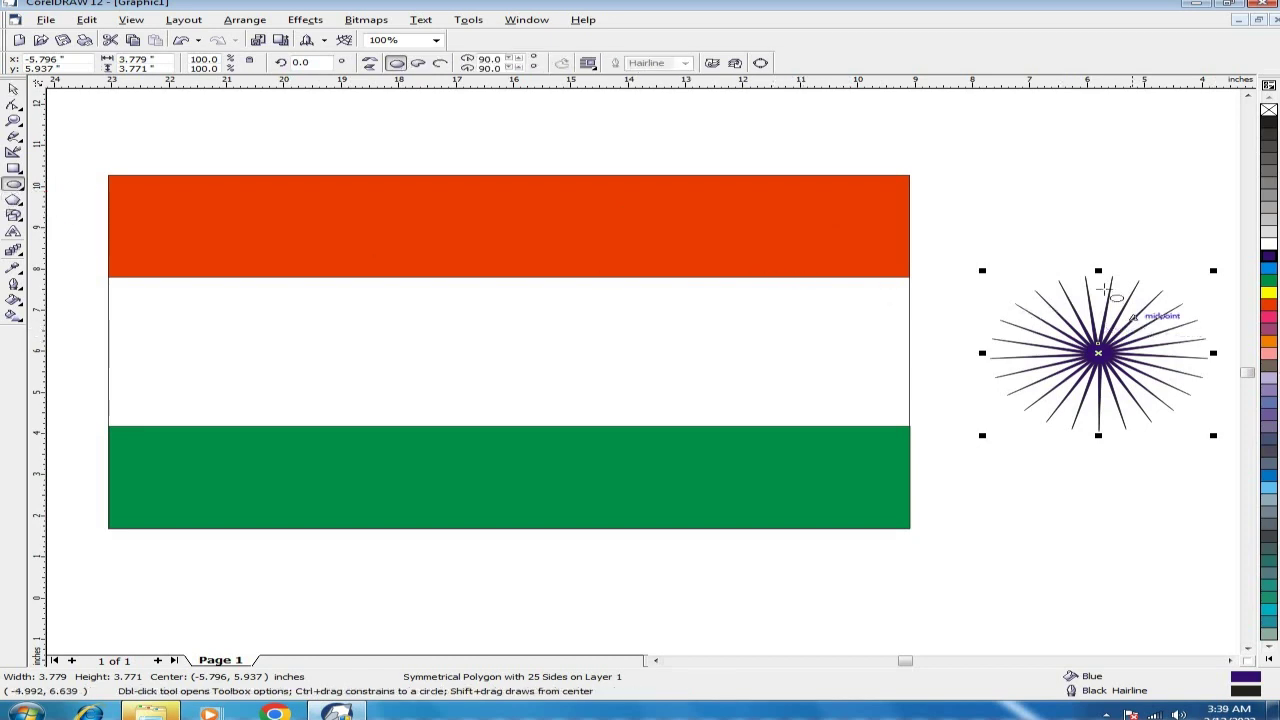
drag(1001, 270, 1080, 430)
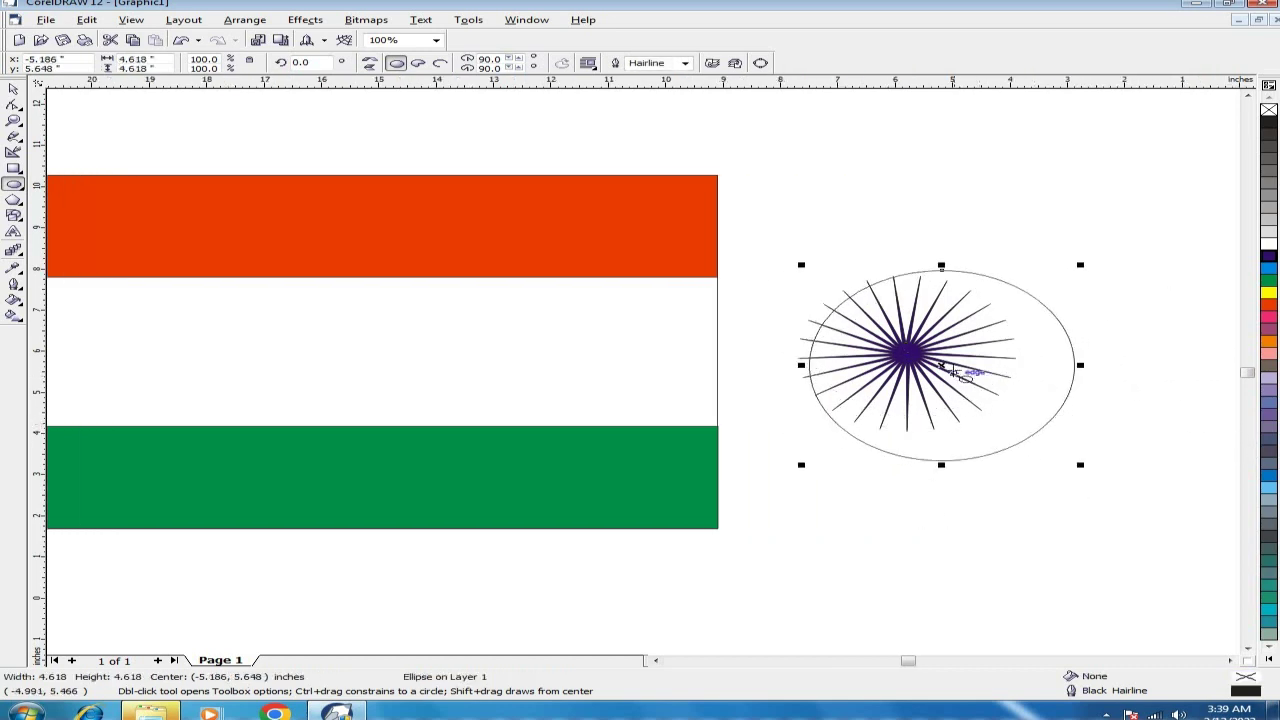
drag(941, 365, 918, 356)
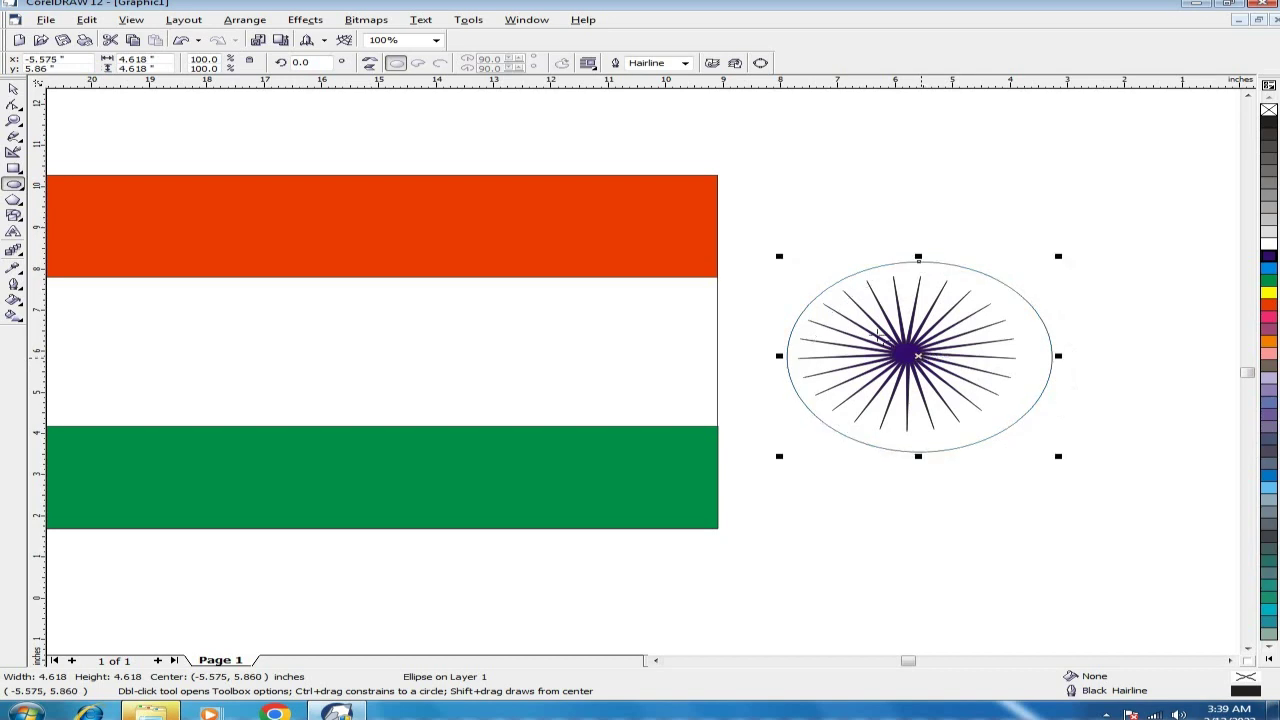
click(14, 90)
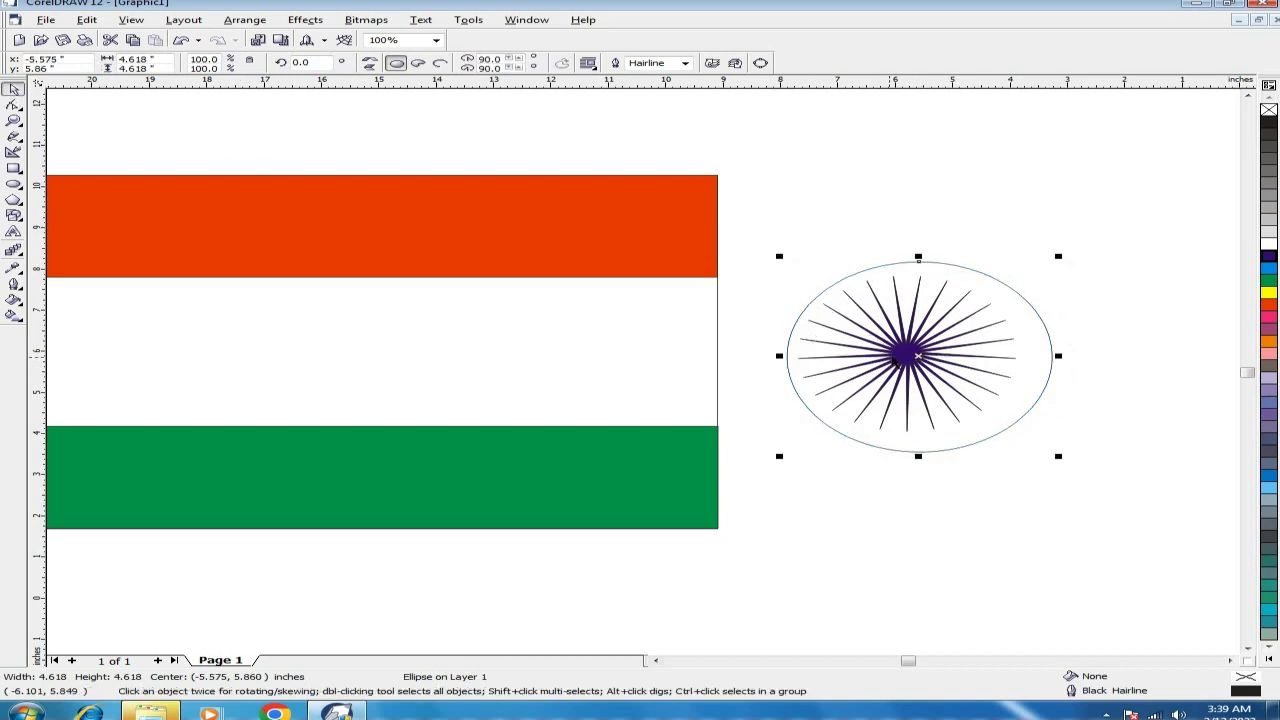
mouse_move(920, 358)
mouse_down()
mouse_move(895, 357)
mouse_move(906, 353)
mouse_up()
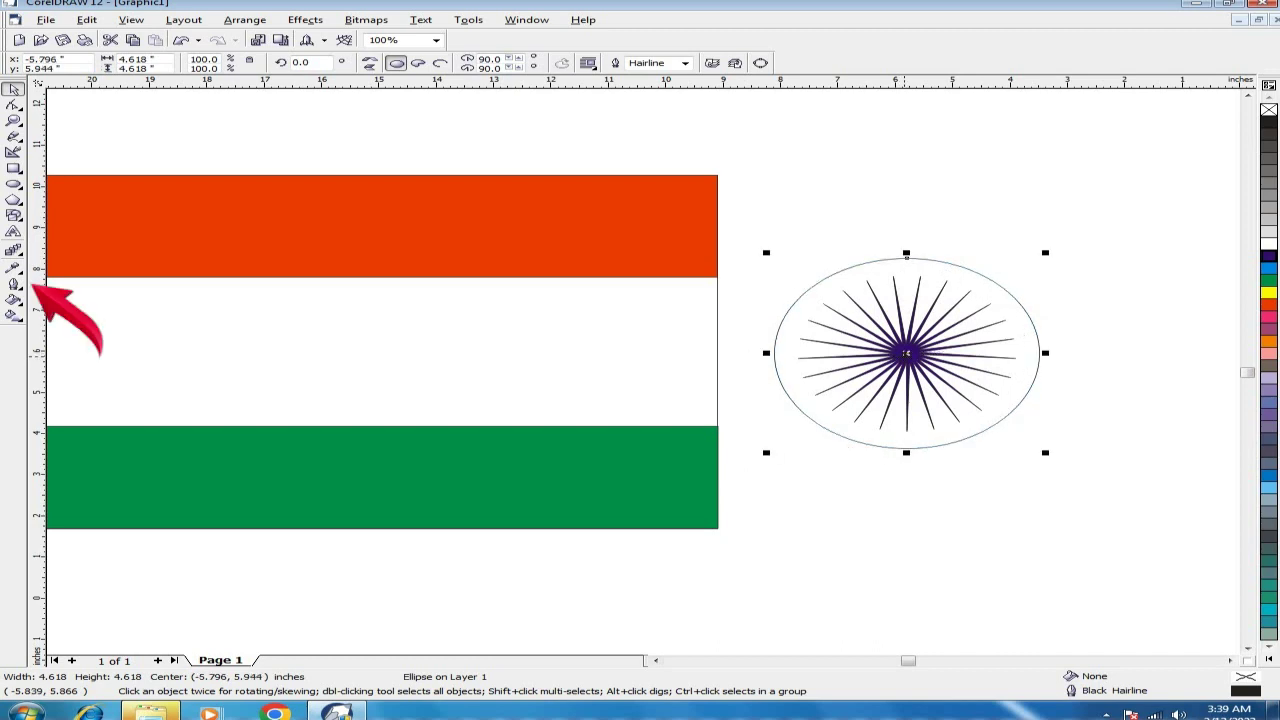
Give the circle around the spokes an 8-point outline and set the outline color to Blue
click(14, 284)
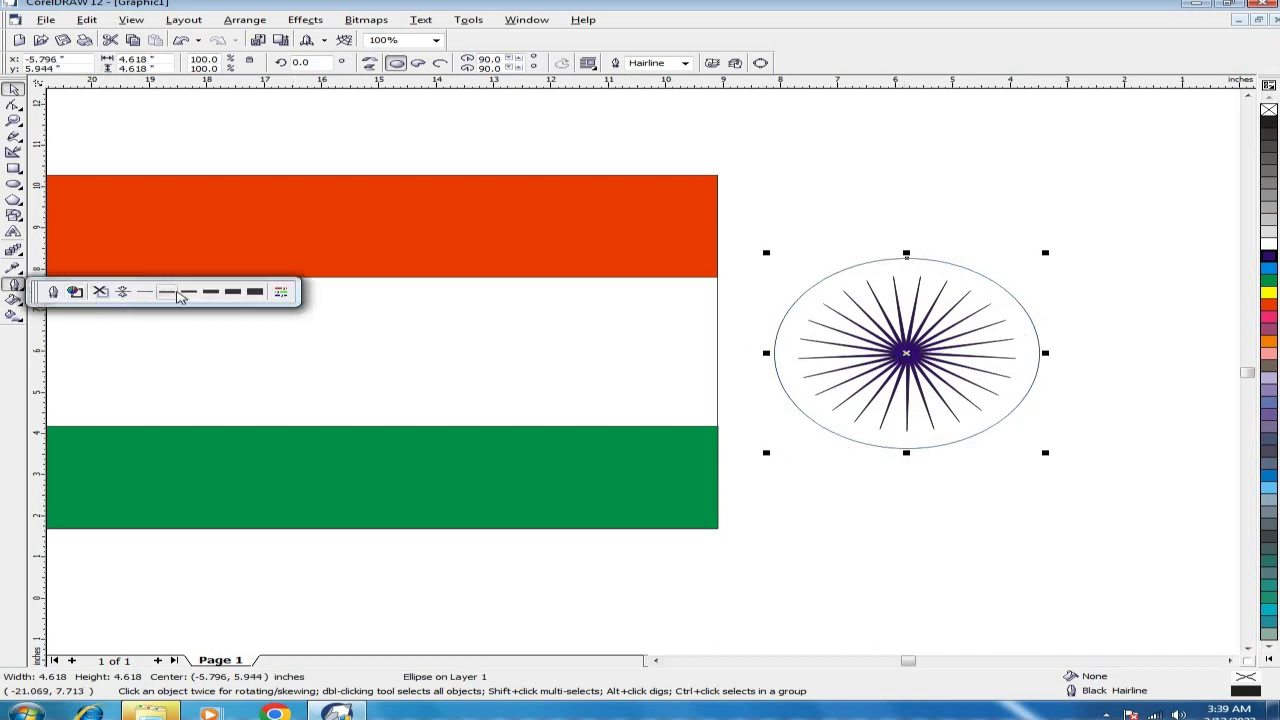
click(210, 291)
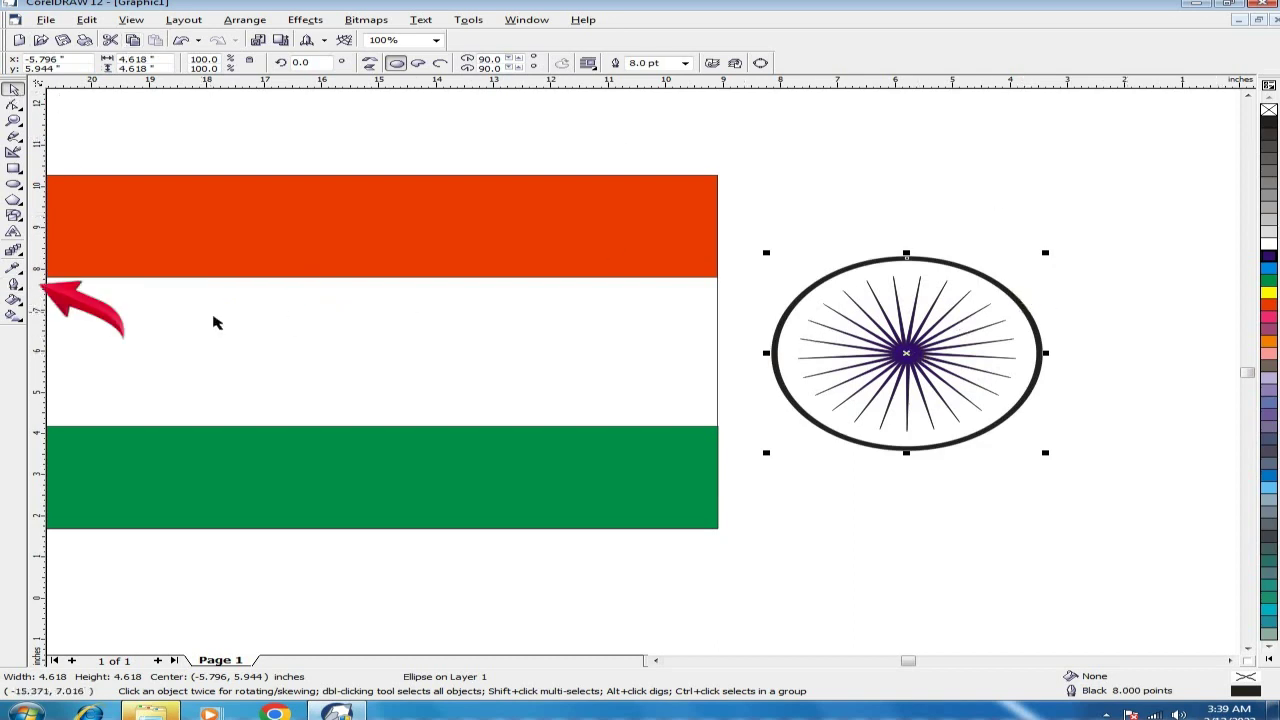
click(16, 286)
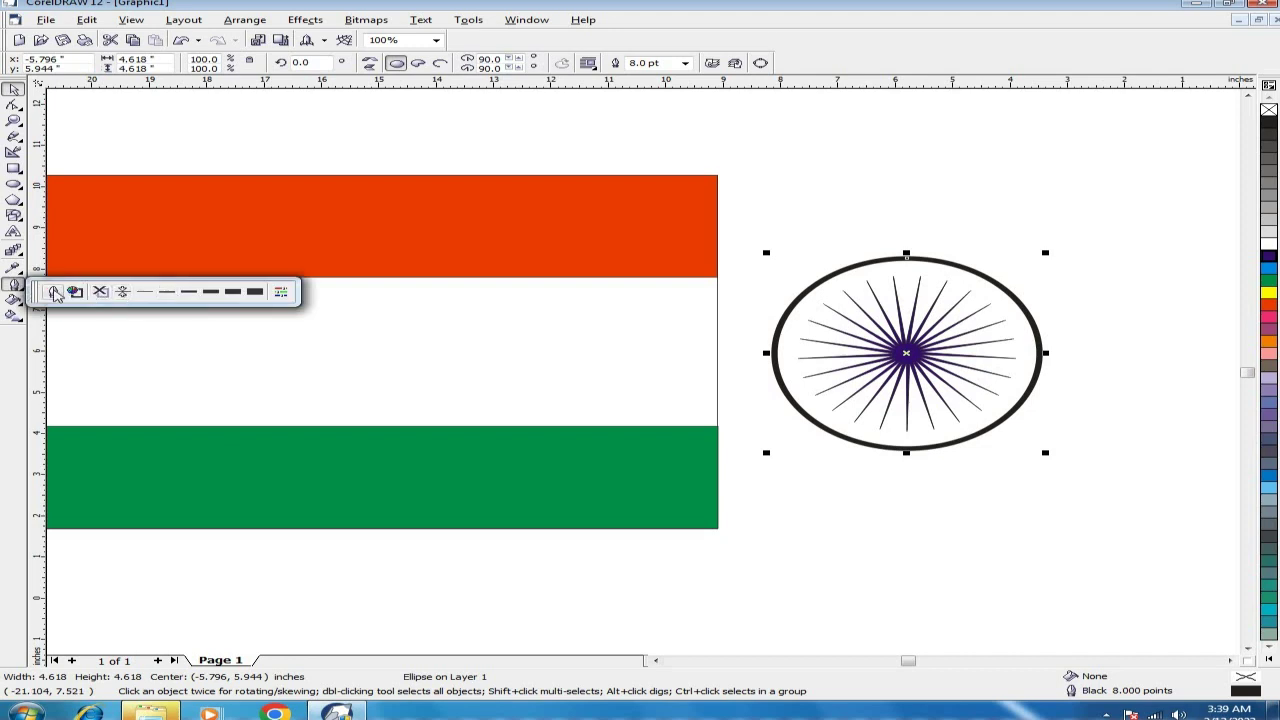
click(50, 289)
click(551, 249)
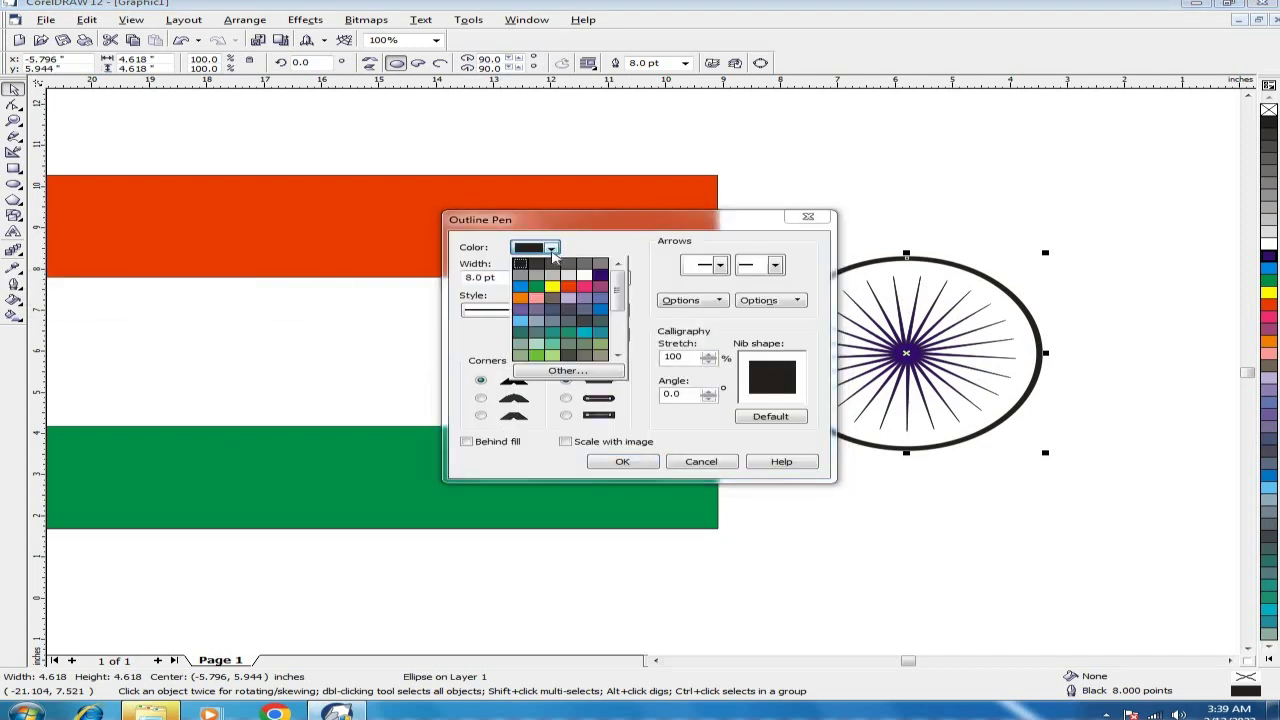
click(598, 275)
click(621, 463)
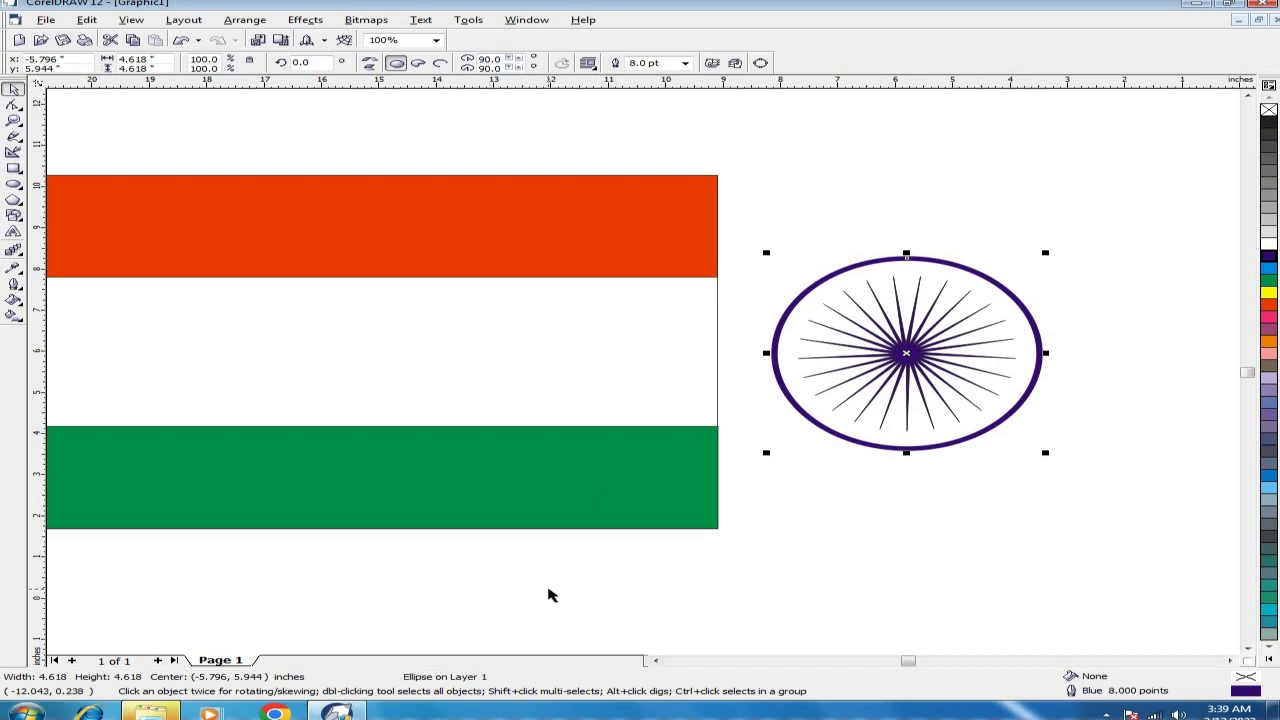
Select the blue circle together with the spokes and group them into one wheel
click(658, 662)
click(658, 662)
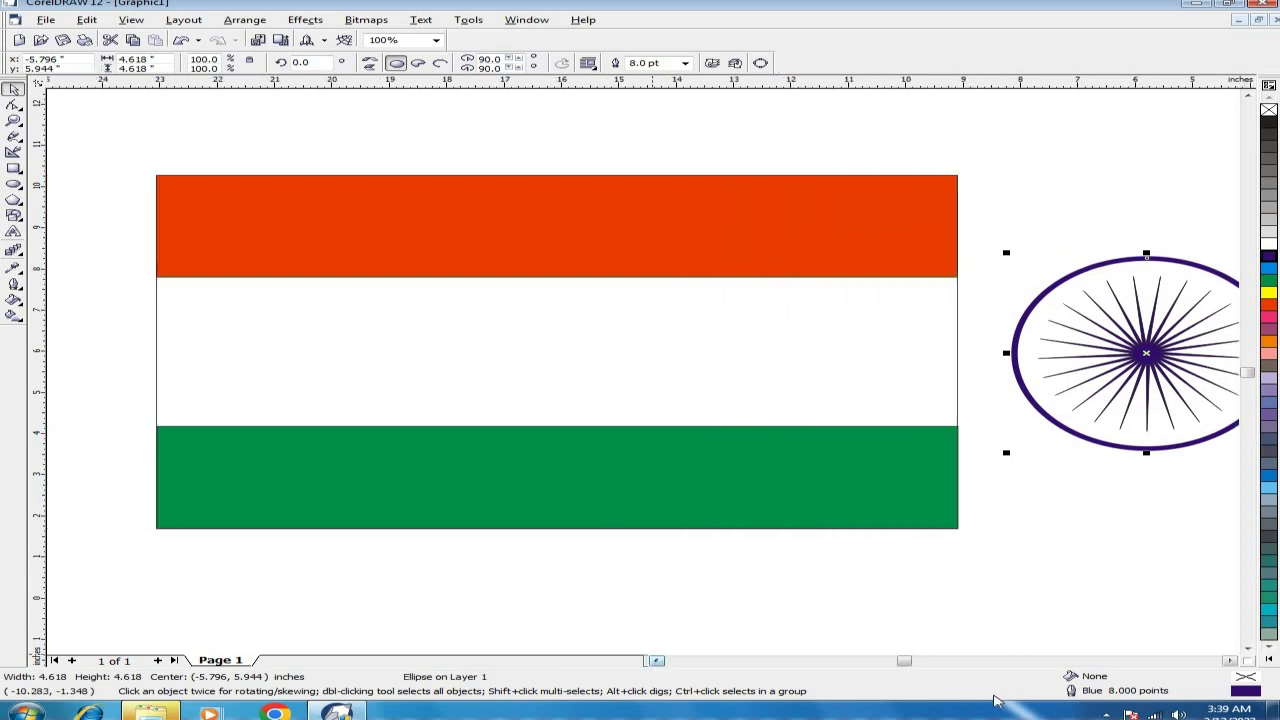
click(1222, 661)
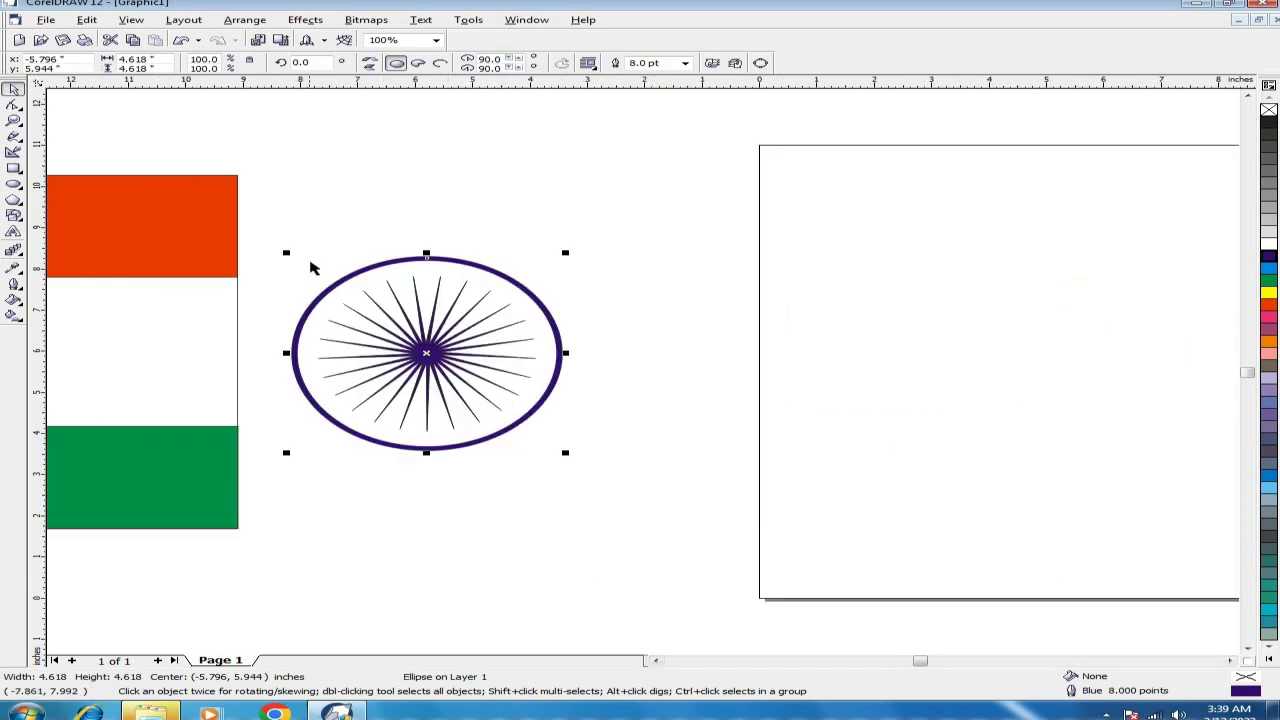
drag(272, 234, 597, 487)
key(ctrl+g)
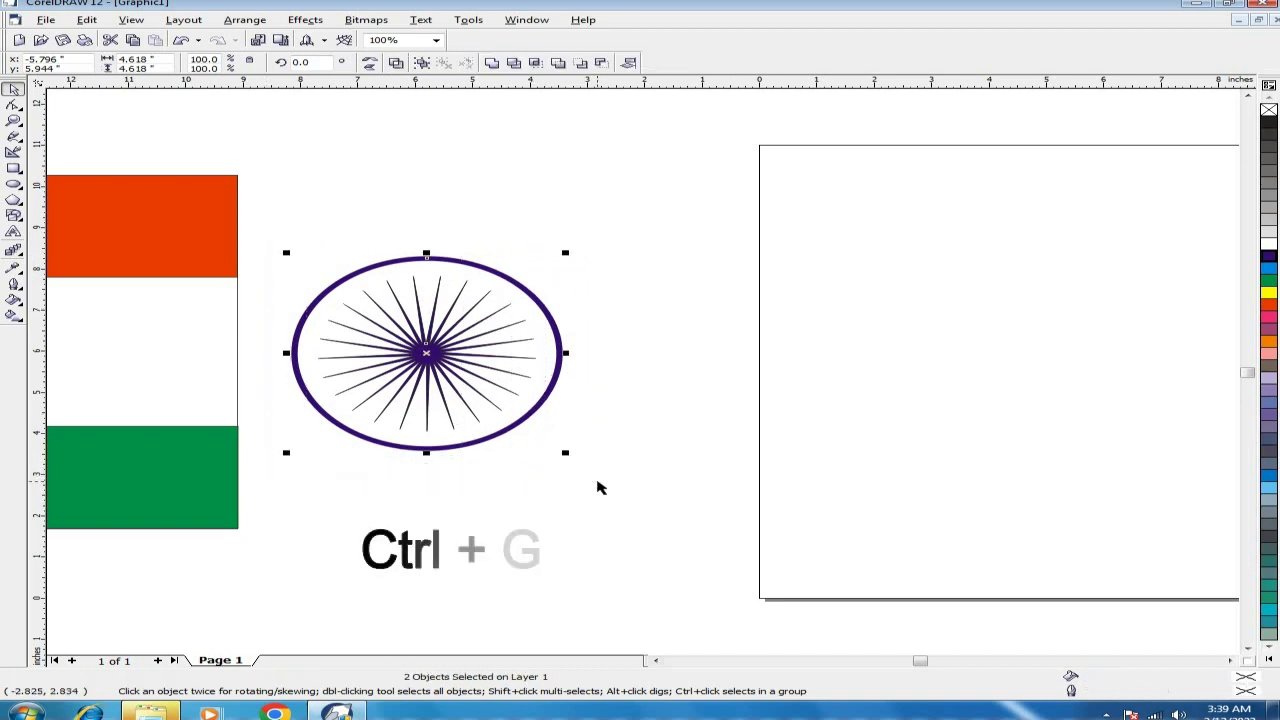
Move the grouped wheel onto the flag's white band and scale it down to about 3.3 inches wide so it fits the band
click(657, 661)
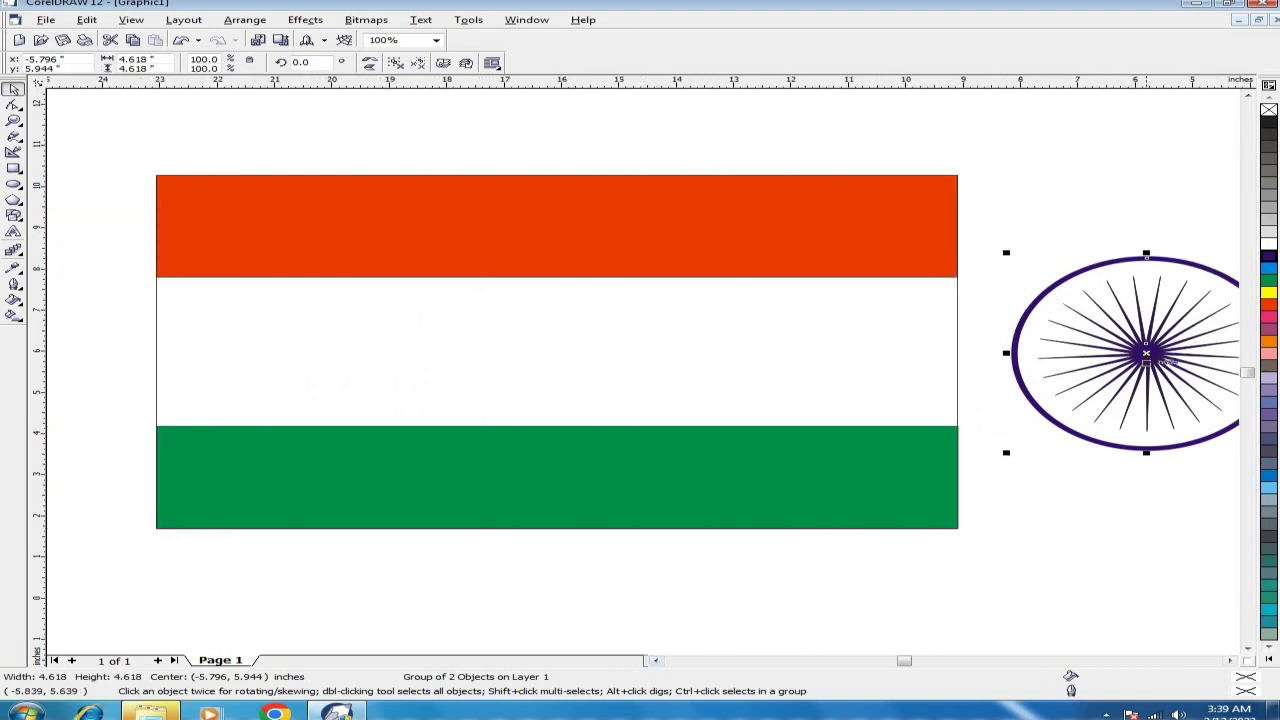
drag(1178, 352, 540, 348)
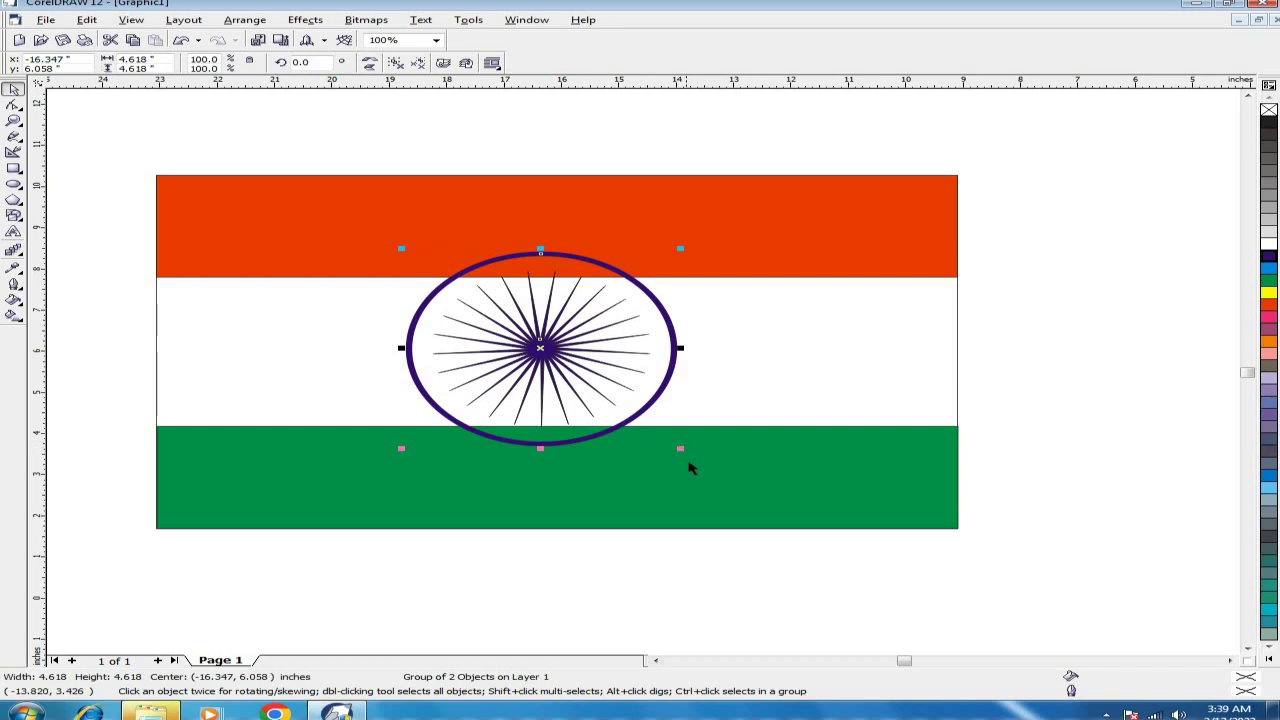
drag(678, 448, 641, 418)
drag(542, 349, 540, 347)
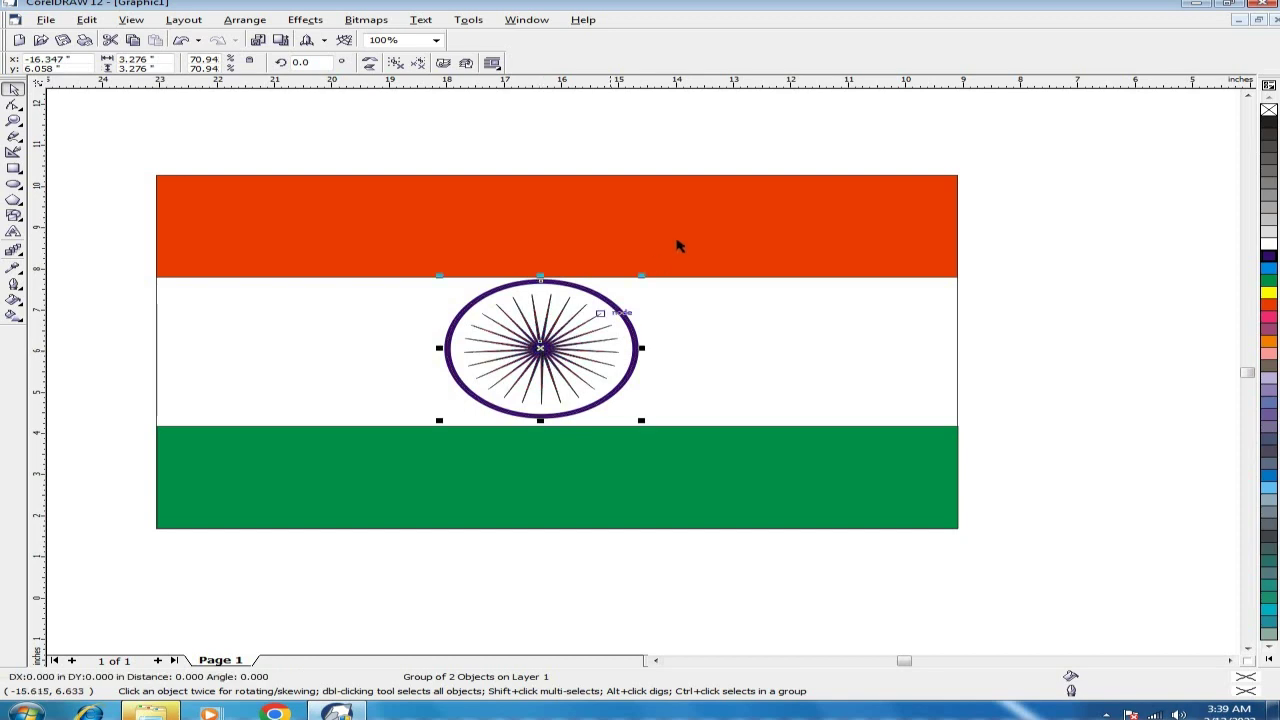
click(684, 163)
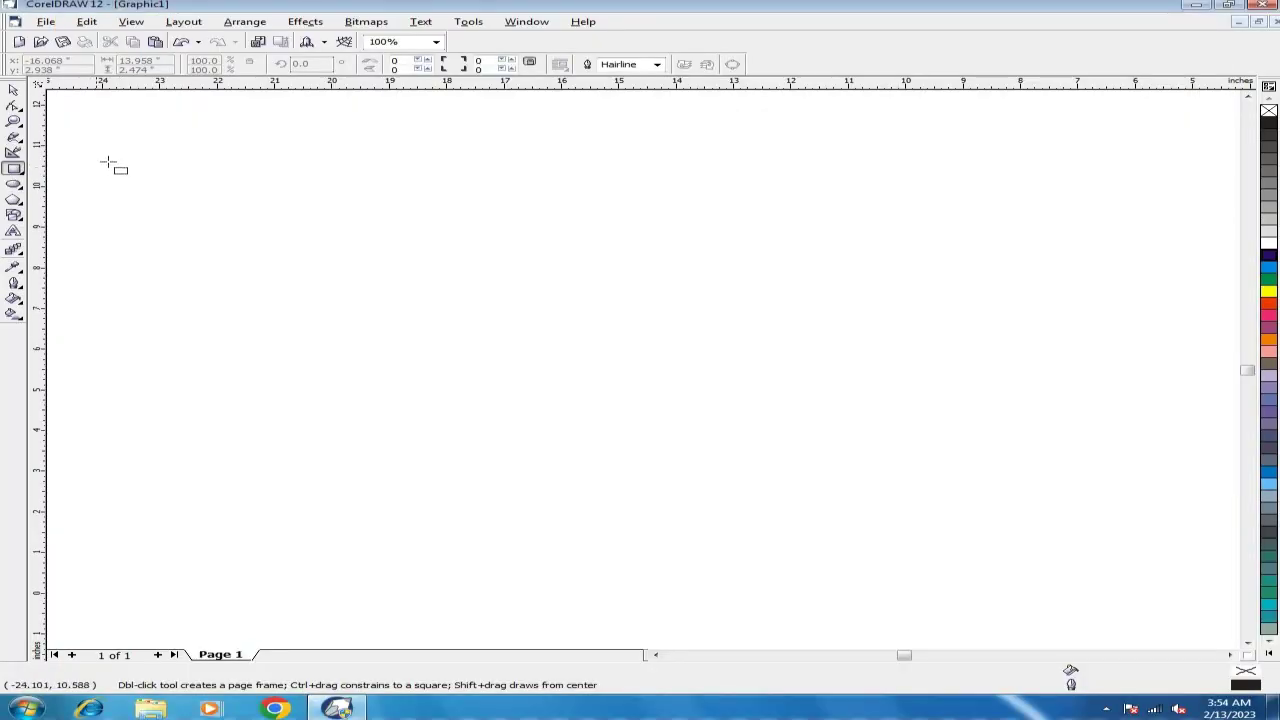
Draw a rectangle about 11.8 by 7.7 inches and a narrower one about 3.9 inches wide over its hoist side
drag(96, 144, 773, 456)
drag(96, 143, 310, 452)
click(14, 90)
Fill the large rectangle with Green and the narrow one with White, and align the white one to the green rectangle's left edge
drag(571, 280, 580, 284)
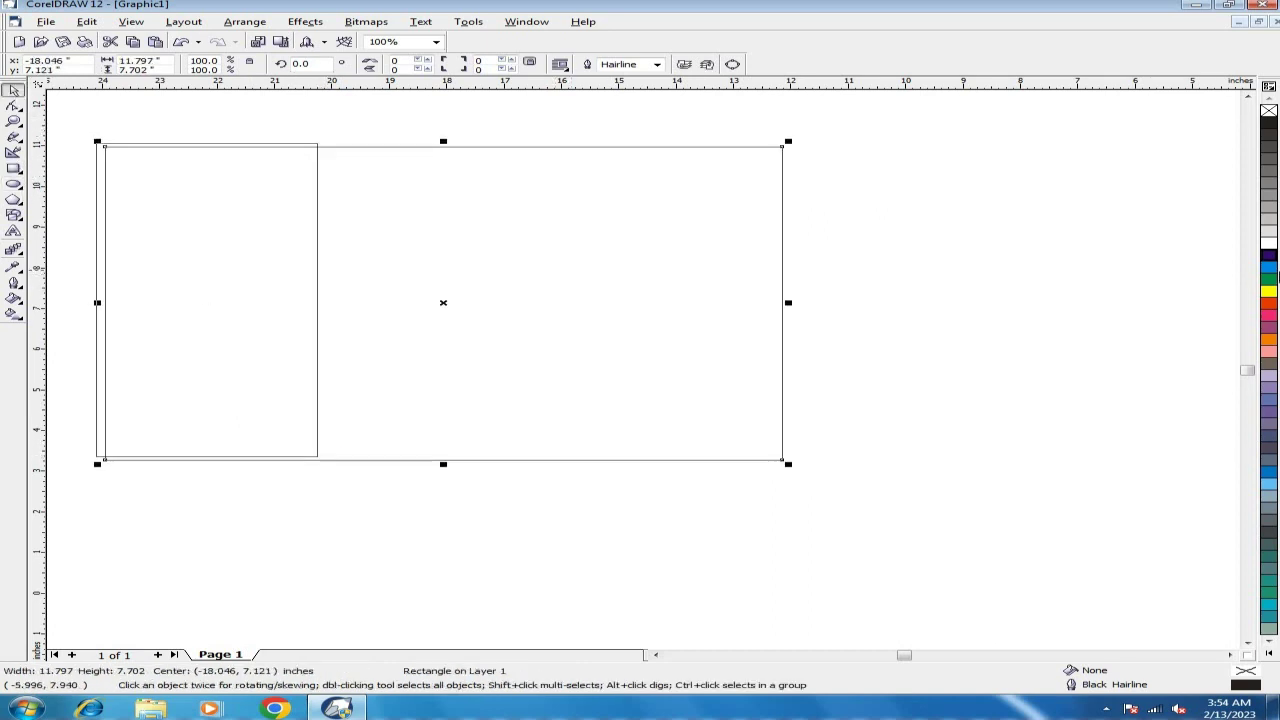
click(1269, 280)
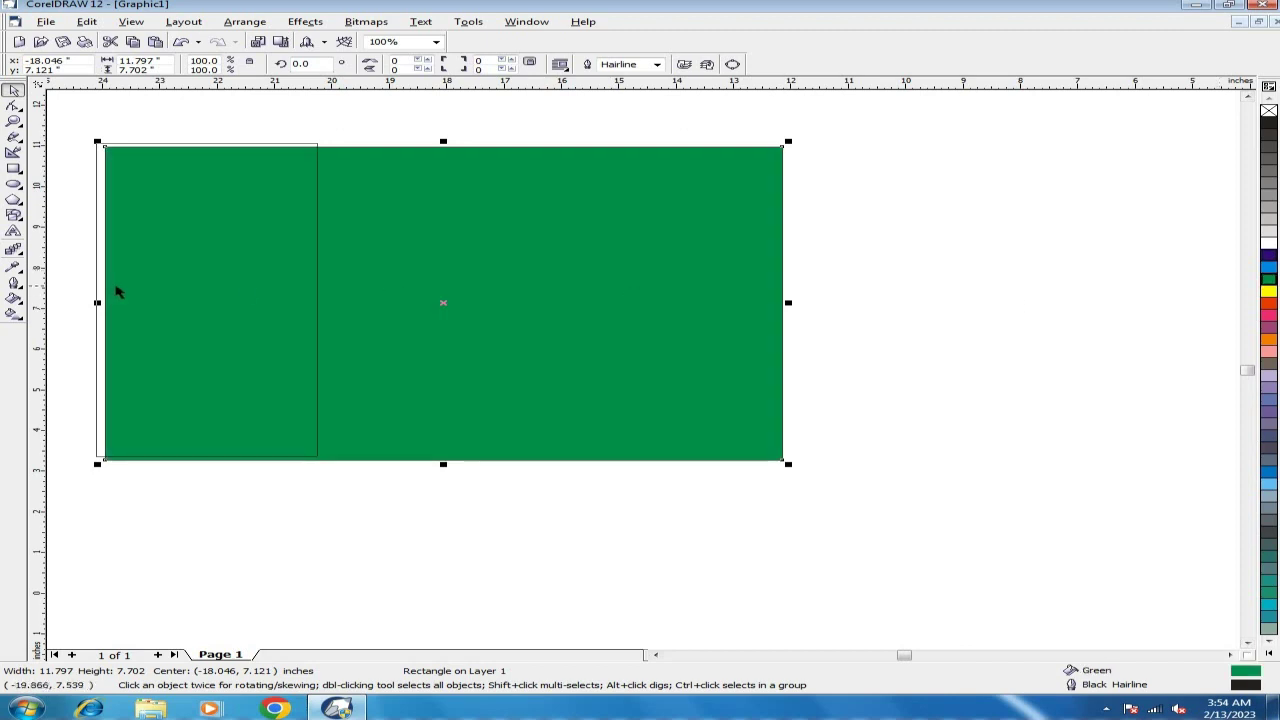
click(194, 286)
click(1268, 244)
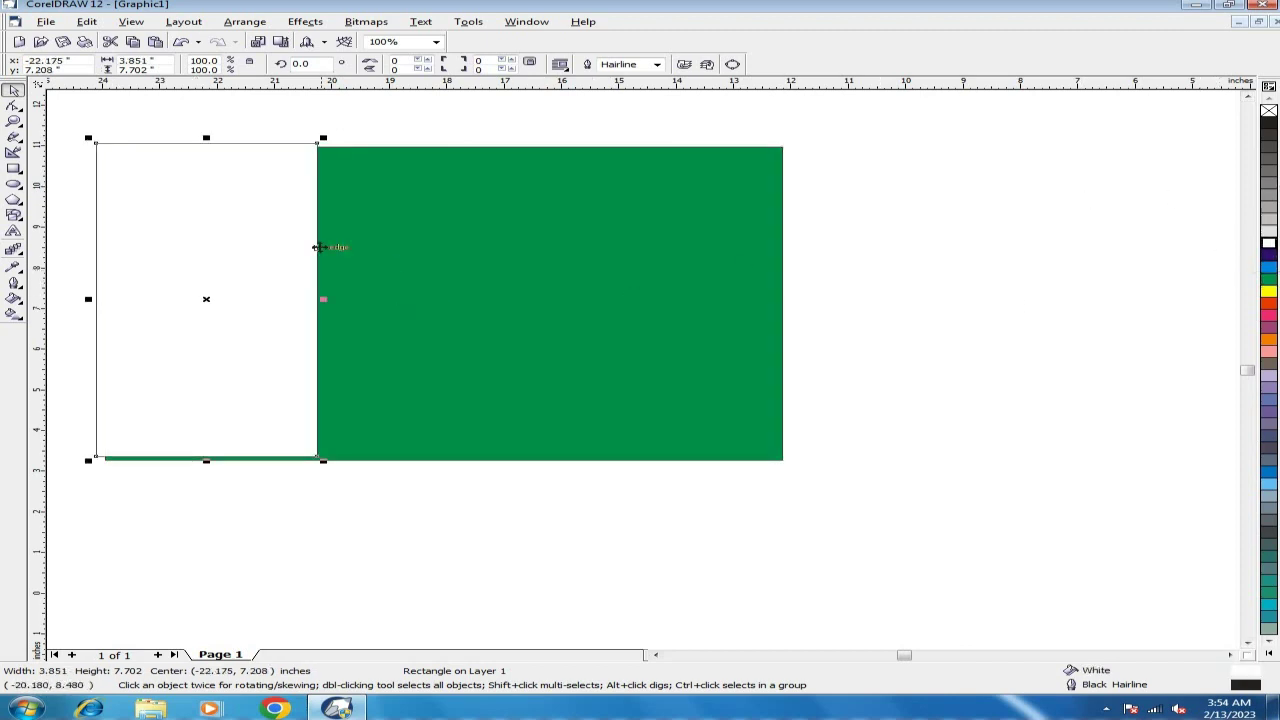
drag(210, 301, 217, 303)
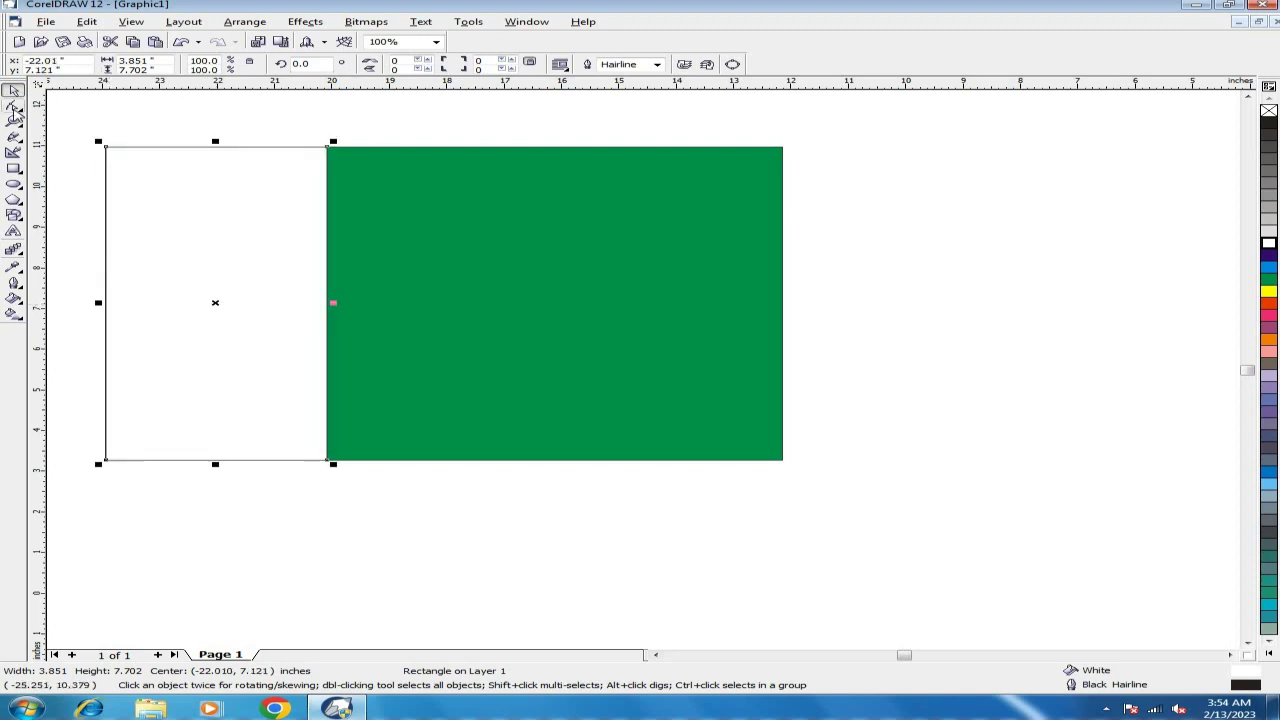
Draw two overlapping circles beside the flag, about 4 and 3.5 inches in diameter, with the smaller one offset toward the upper right
click(15, 183)
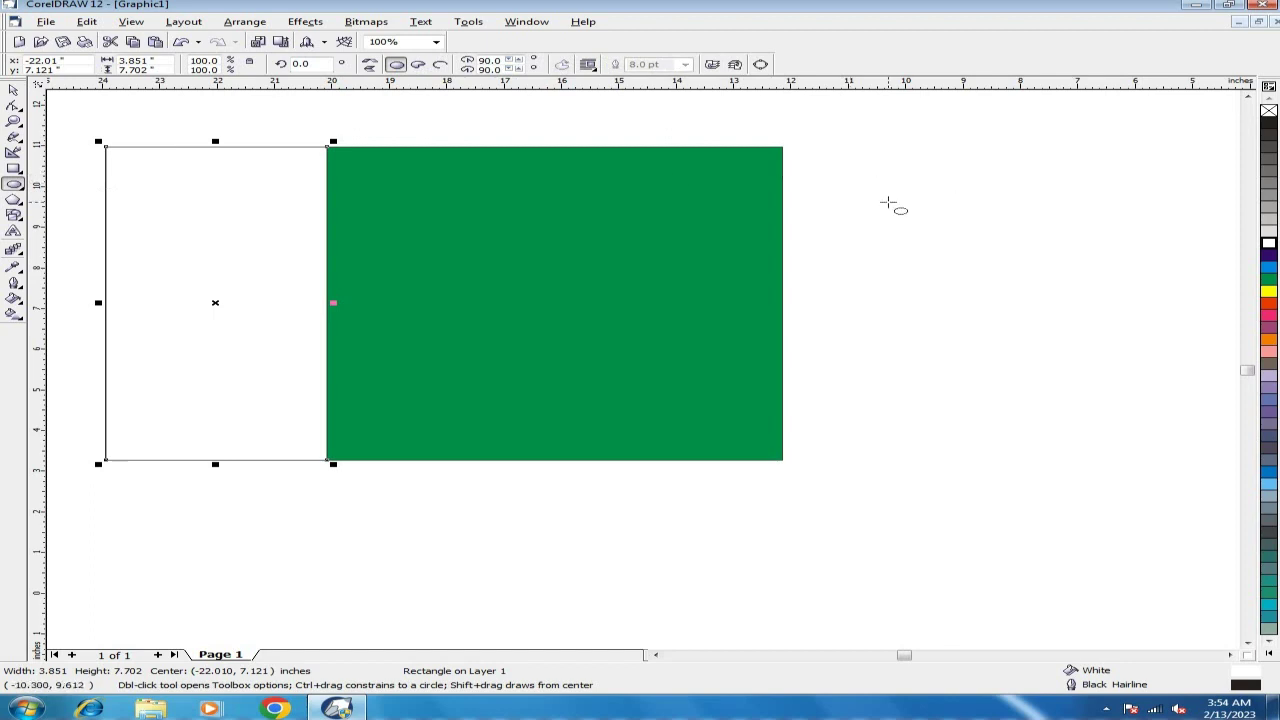
drag(880, 196, 1113, 358)
drag(914, 186, 1121, 326)
click(1020, 257)
drag(1015, 258, 1008, 251)
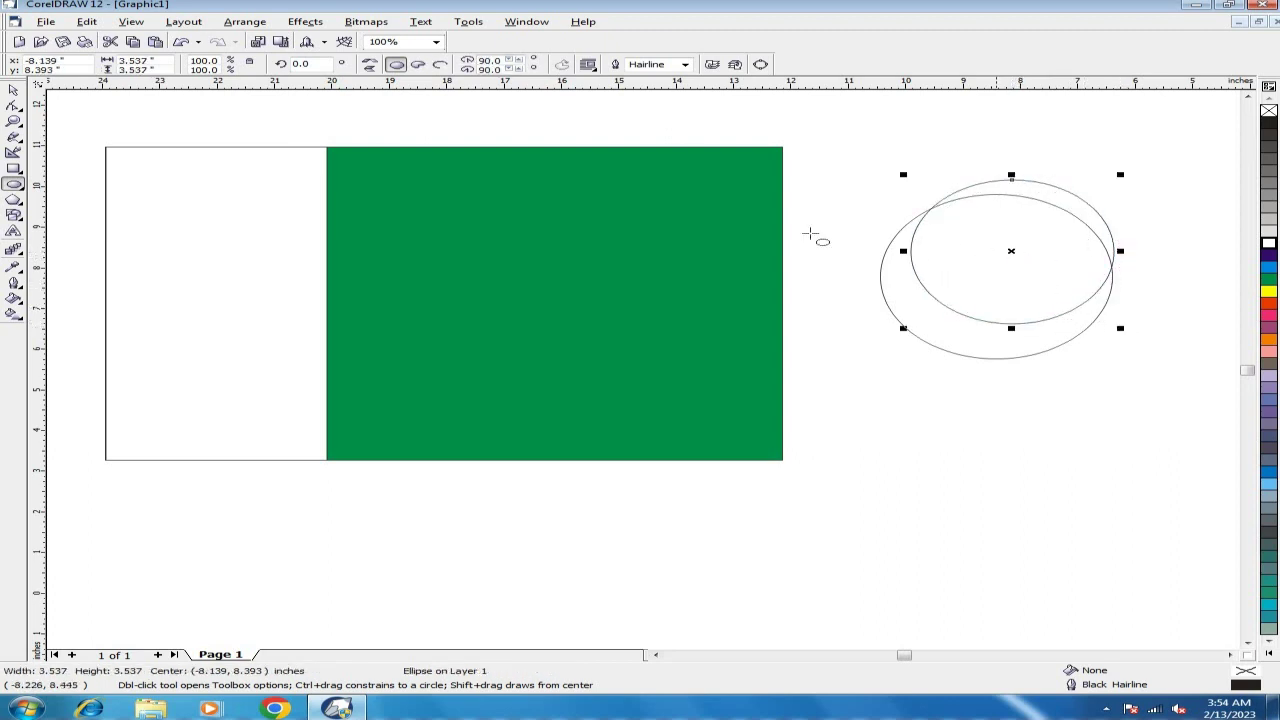
Trim the larger circle with the smaller one and delete the smaller circle, leaving a crescent
click(10, 92)
drag(827, 135, 1197, 396)
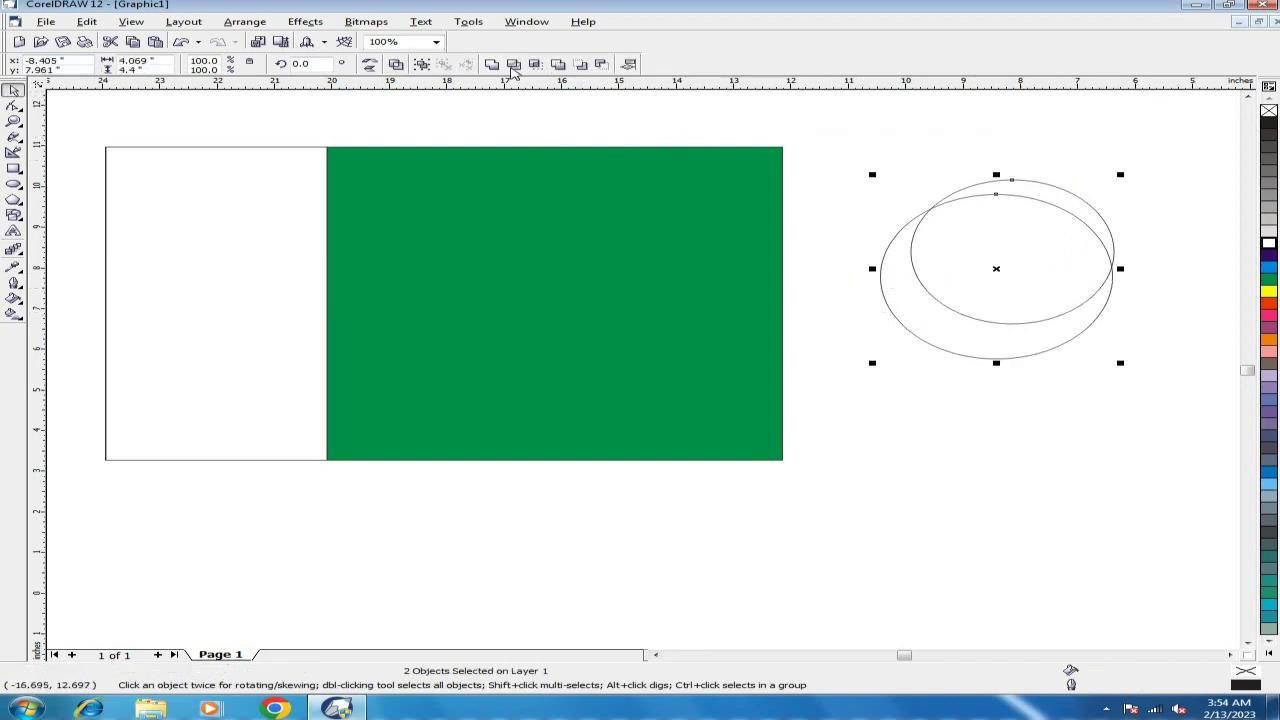
click(1110, 252)
key(Delete)
Move the crescent onto the green field, rotate it clockwise to about 336 degrees and position it slightly left of the field's centre
click(1003, 323)
drag(991, 337, 523, 357)
click(498, 362)
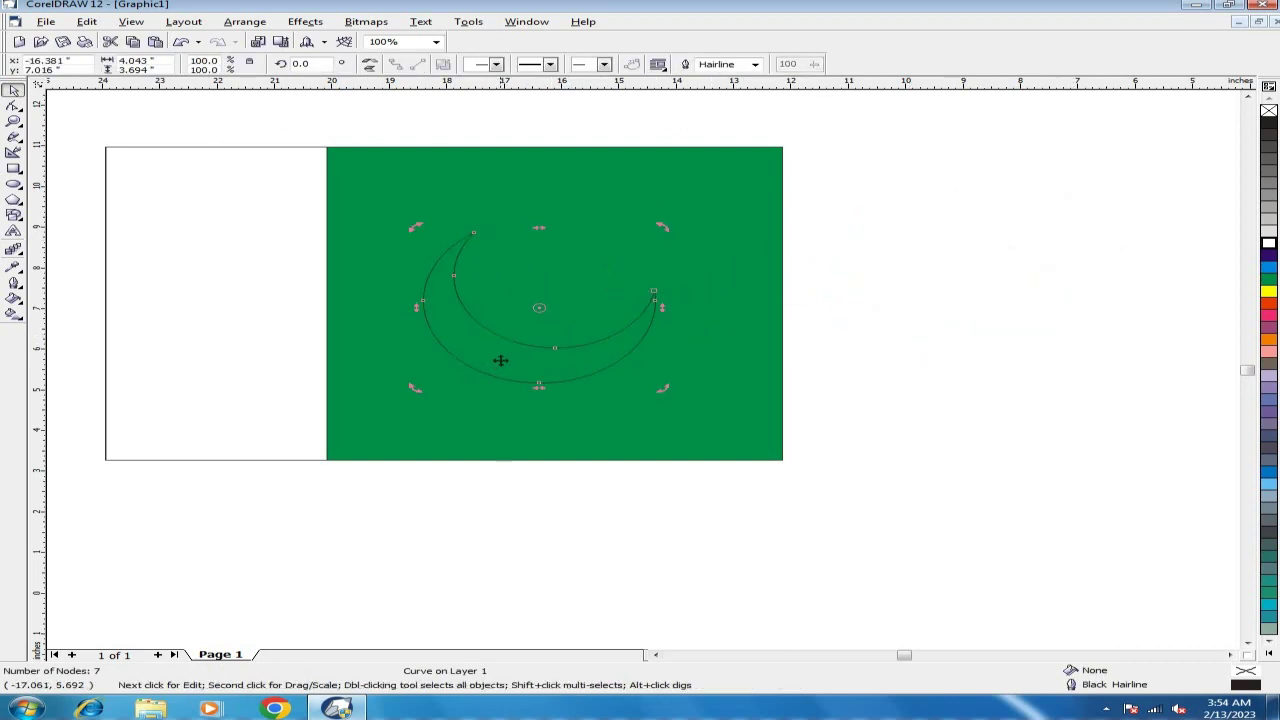
drag(665, 227, 680, 284)
drag(496, 344, 454, 343)
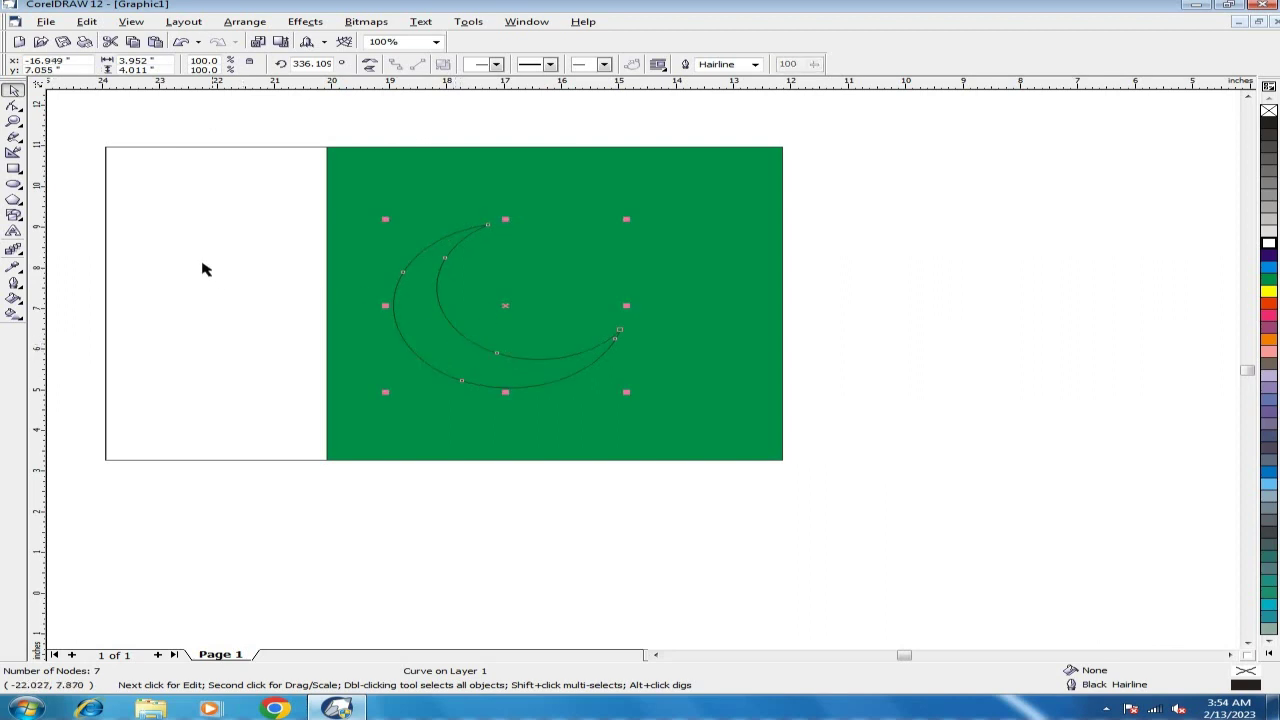
Draw a five-sided polygon about 2.7 by 2.5 inches beside the flag and reshape it into a white-filled five-pointed star
click(13, 204)
drag(852, 218, 968, 326)
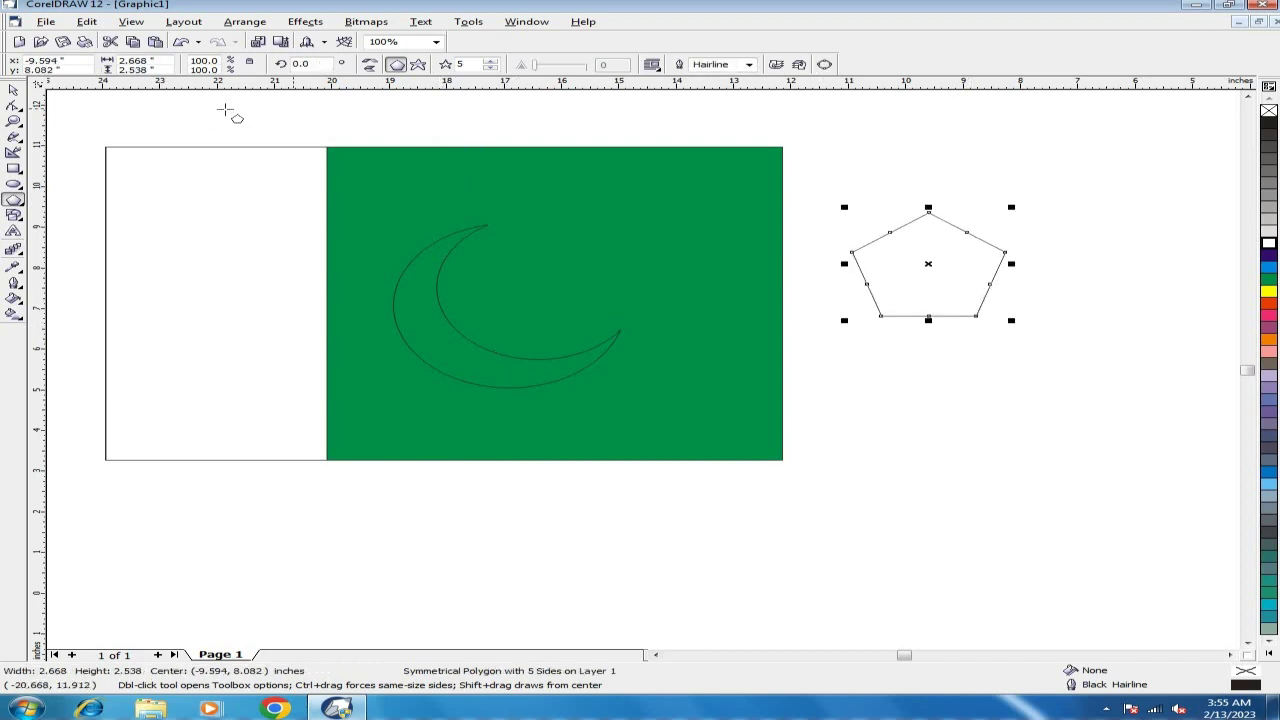
click(13, 107)
drag(929, 220, 929, 257)
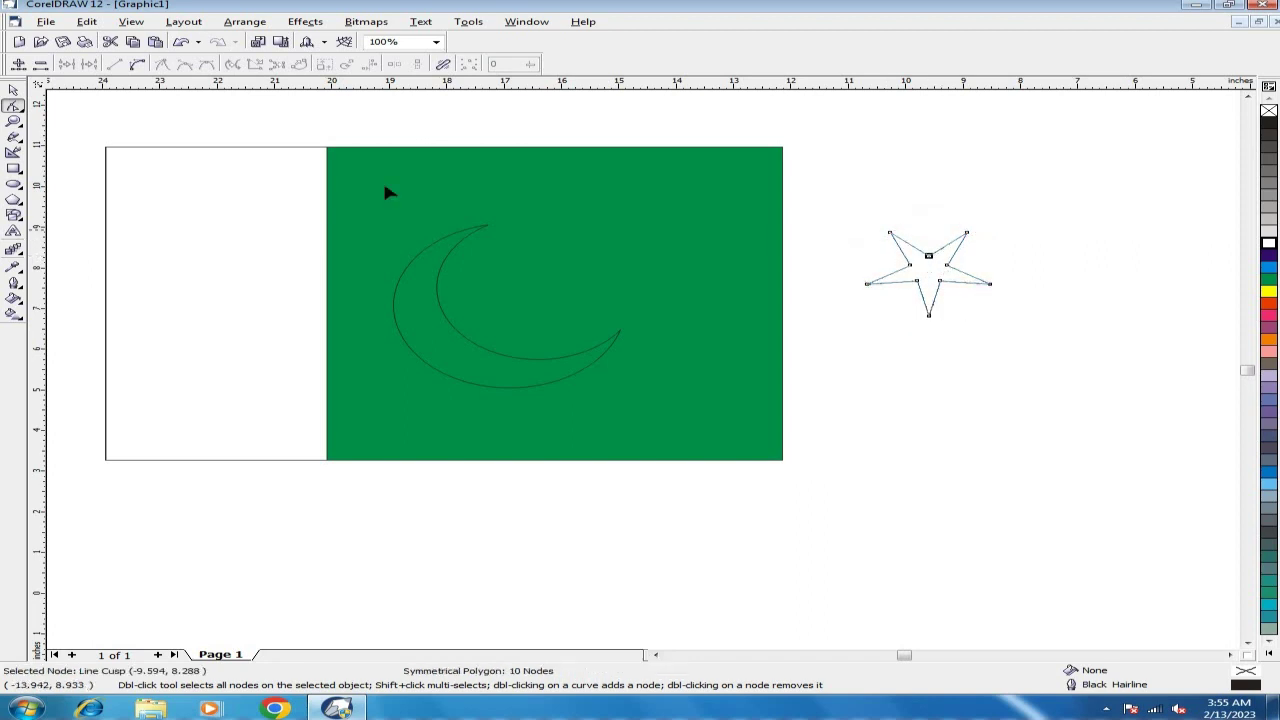
click(13, 90)
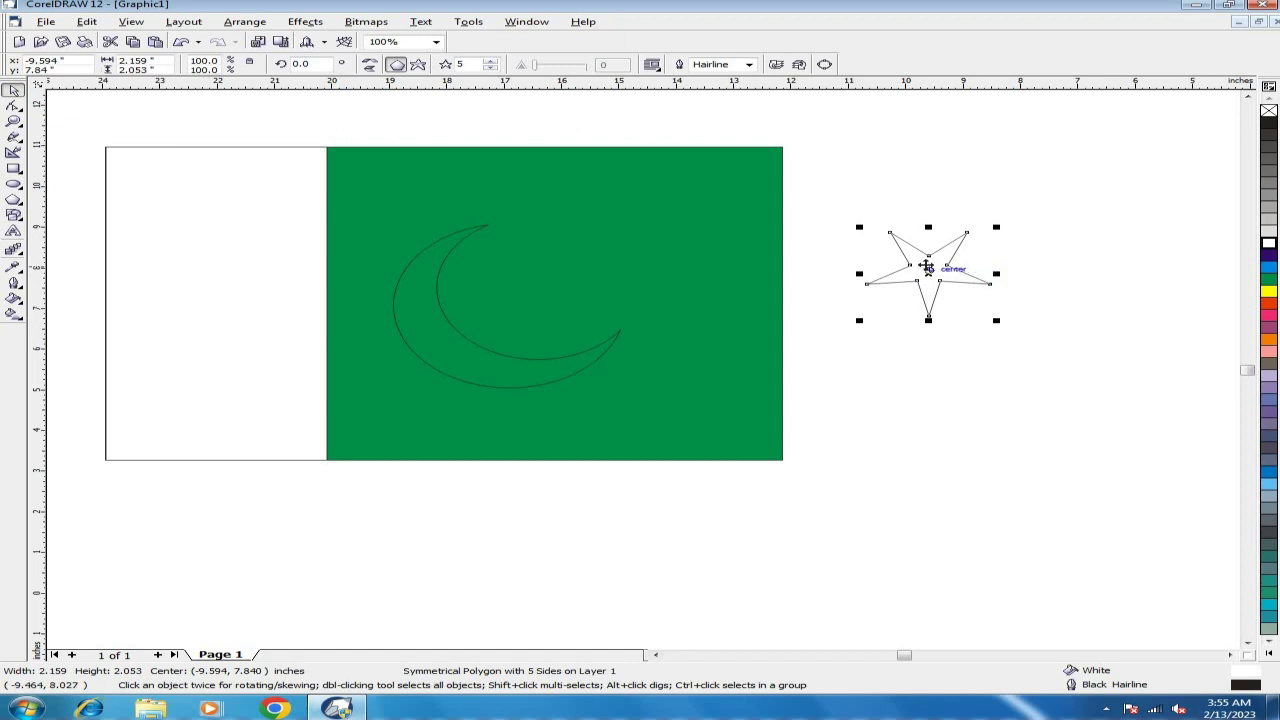
Rotate the star to about 84.6 degrees so that it tilts to suit the crescent
click(929, 268)
drag(996, 227, 660, 260)
click(940, 262)
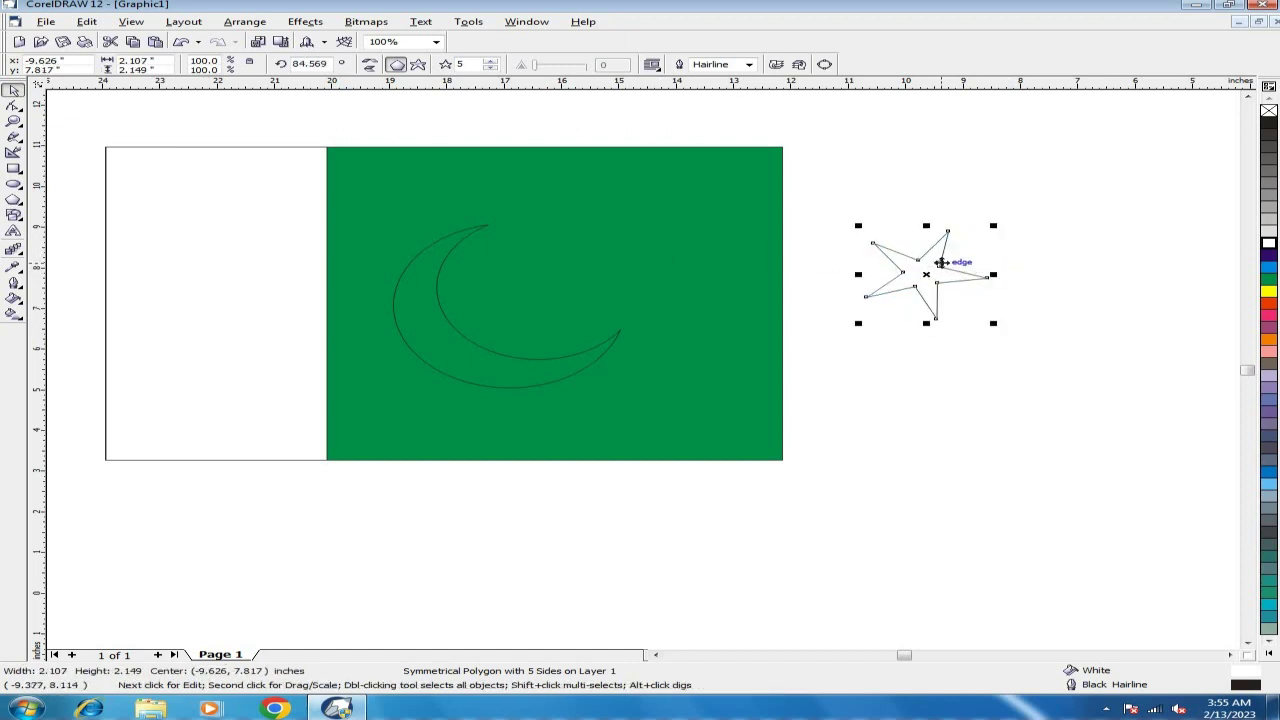
Place the white star inside the crescent's opening on the green field and fill the crescent with white
drag(922, 278, 548, 281)
click(548, 375)
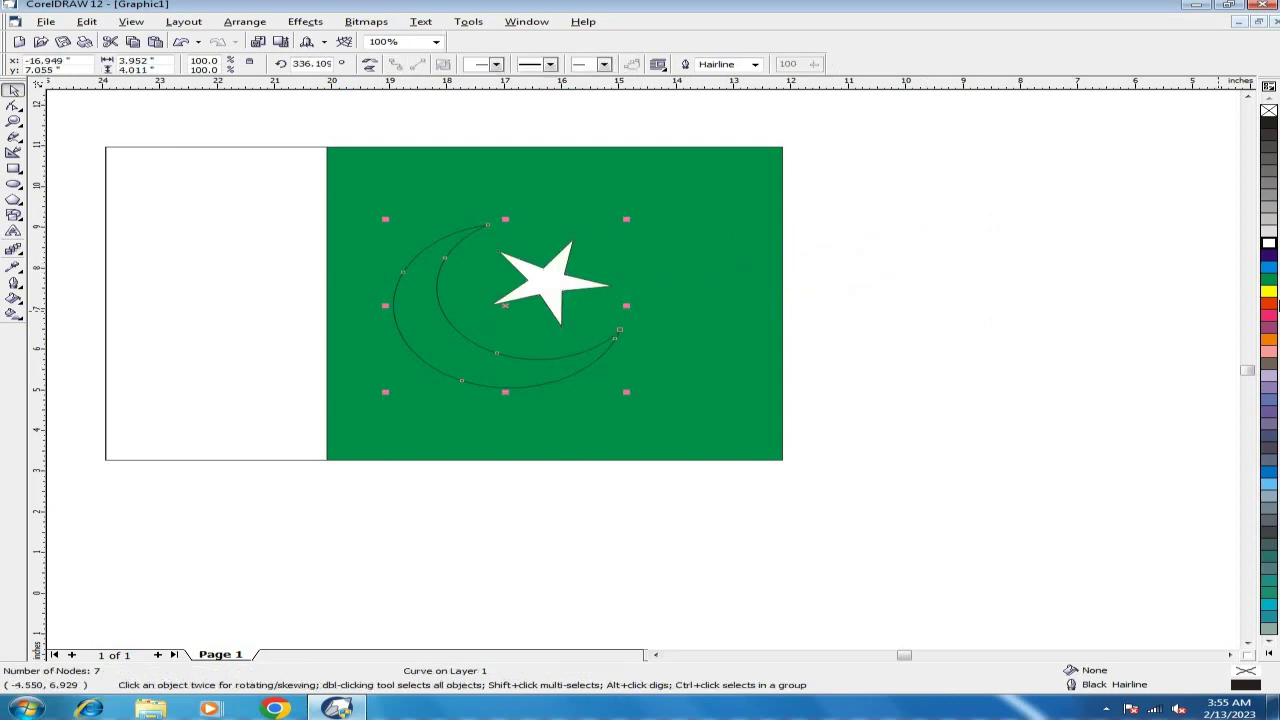
click(1268, 244)
click(915, 250)
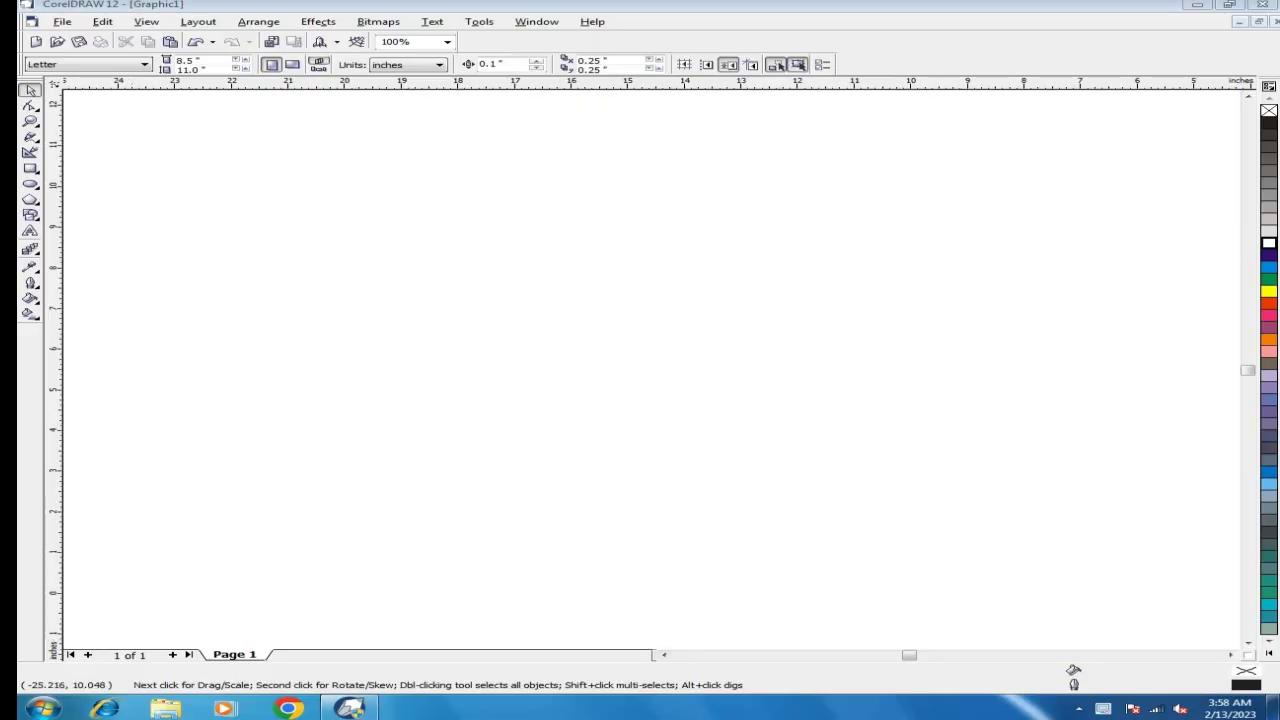
Draw a rectangle about 12.4 by 7.5 inches for the flag's field and fill it with green
key(F6)
mouse_move(131, 166)
mouse_down()
mouse_move(829, 454)
mouse_move(832, 472)
mouse_up()
click(31, 91)
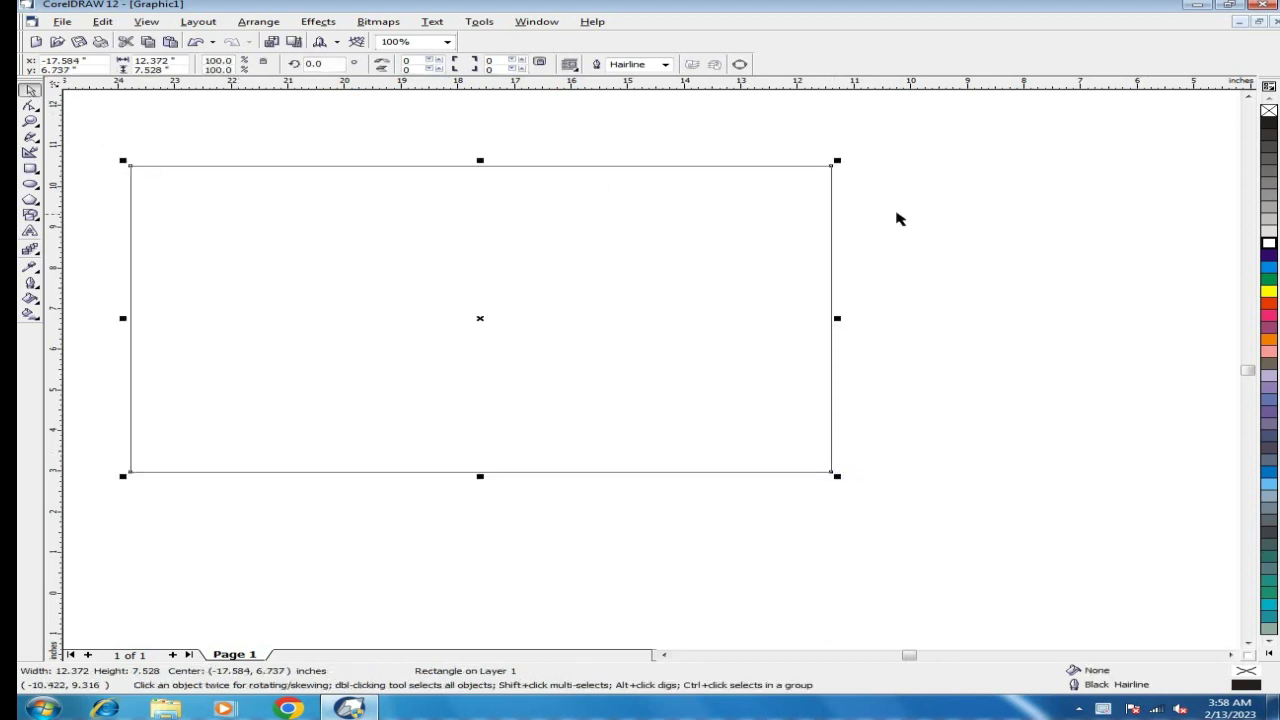
click(1268, 279)
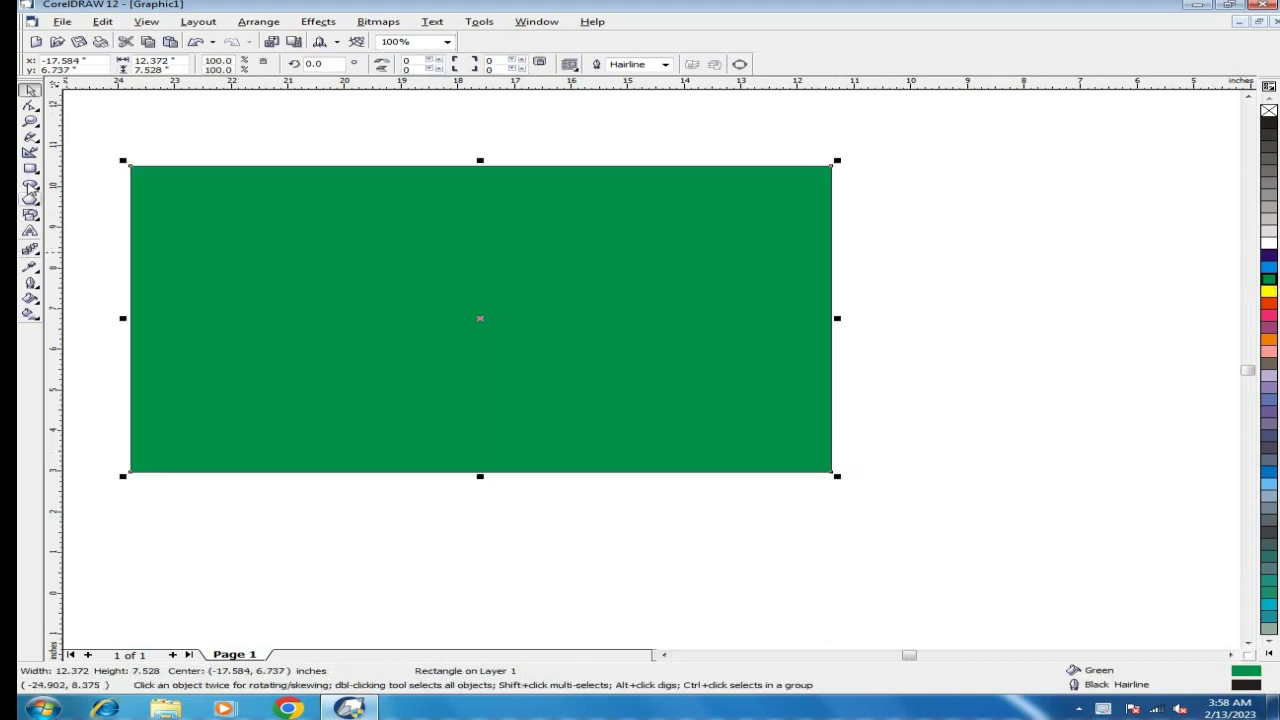
Draw an ellipse about 3.6 by 2.8 inches, centre it on the green rectangle and fill it with red
click(30, 186)
drag(403, 270, 612, 386)
drag(507, 327, 483, 319)
click(1268, 303)
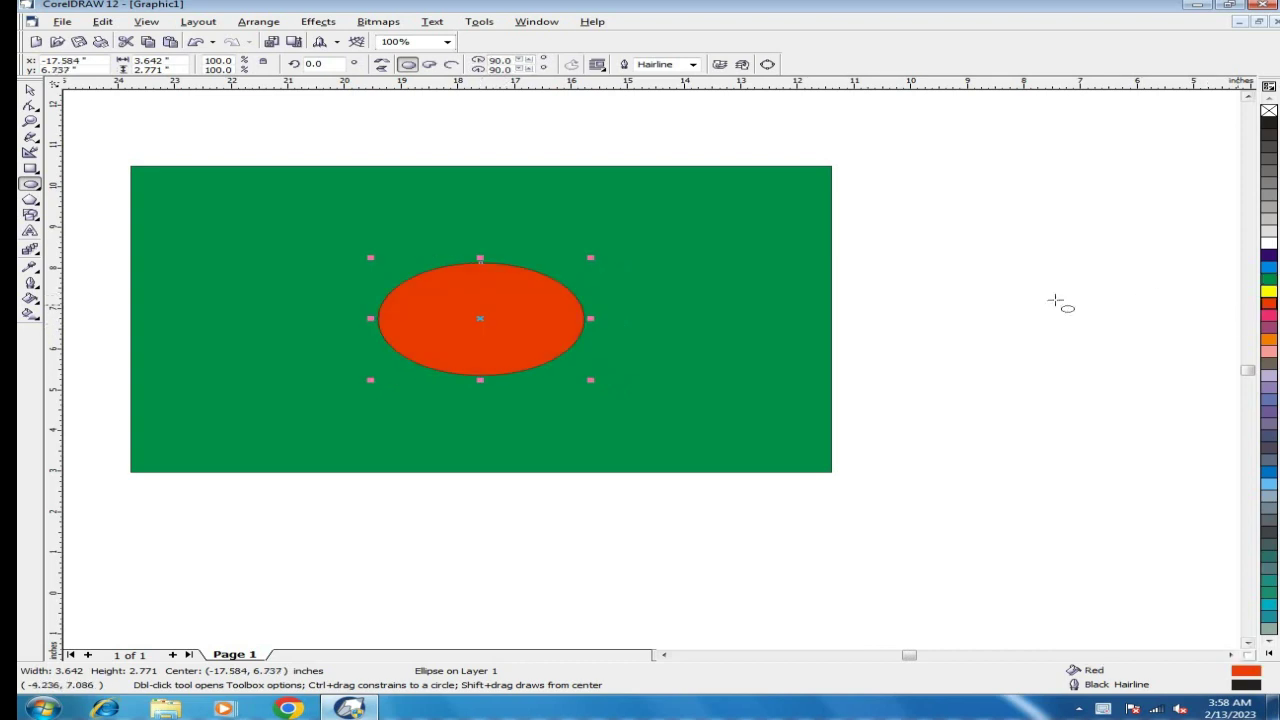
click(997, 297)
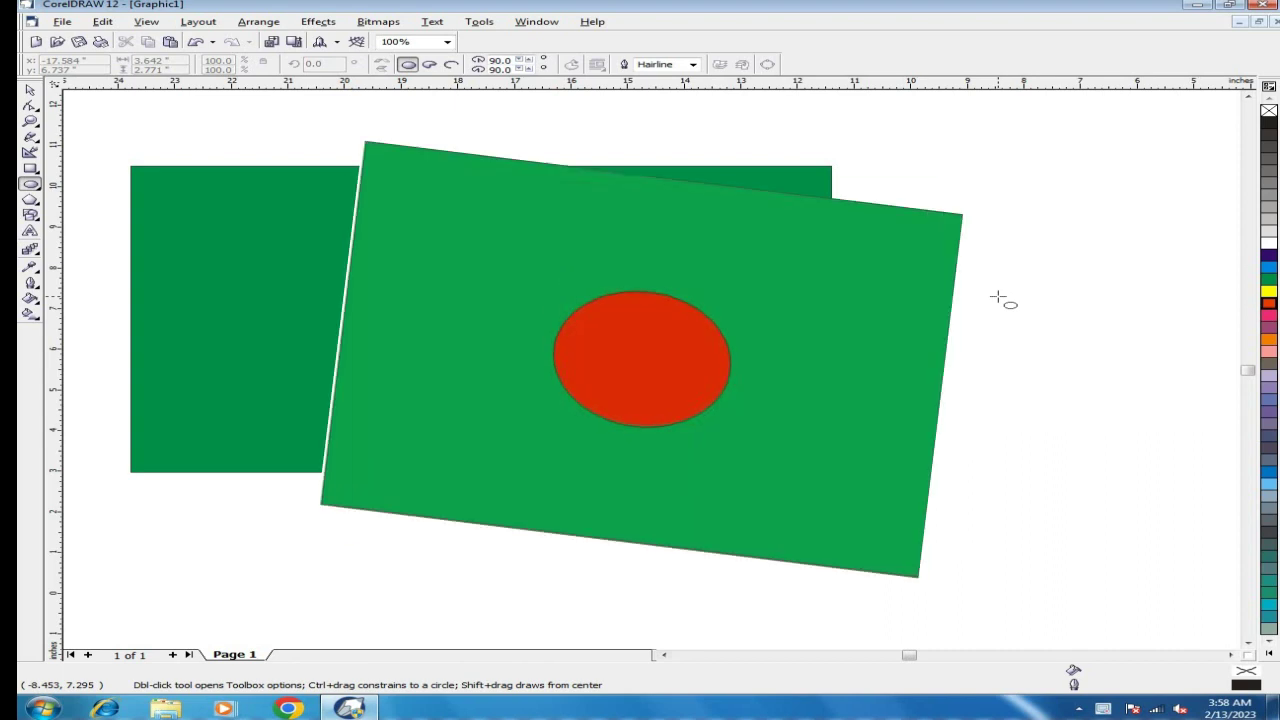